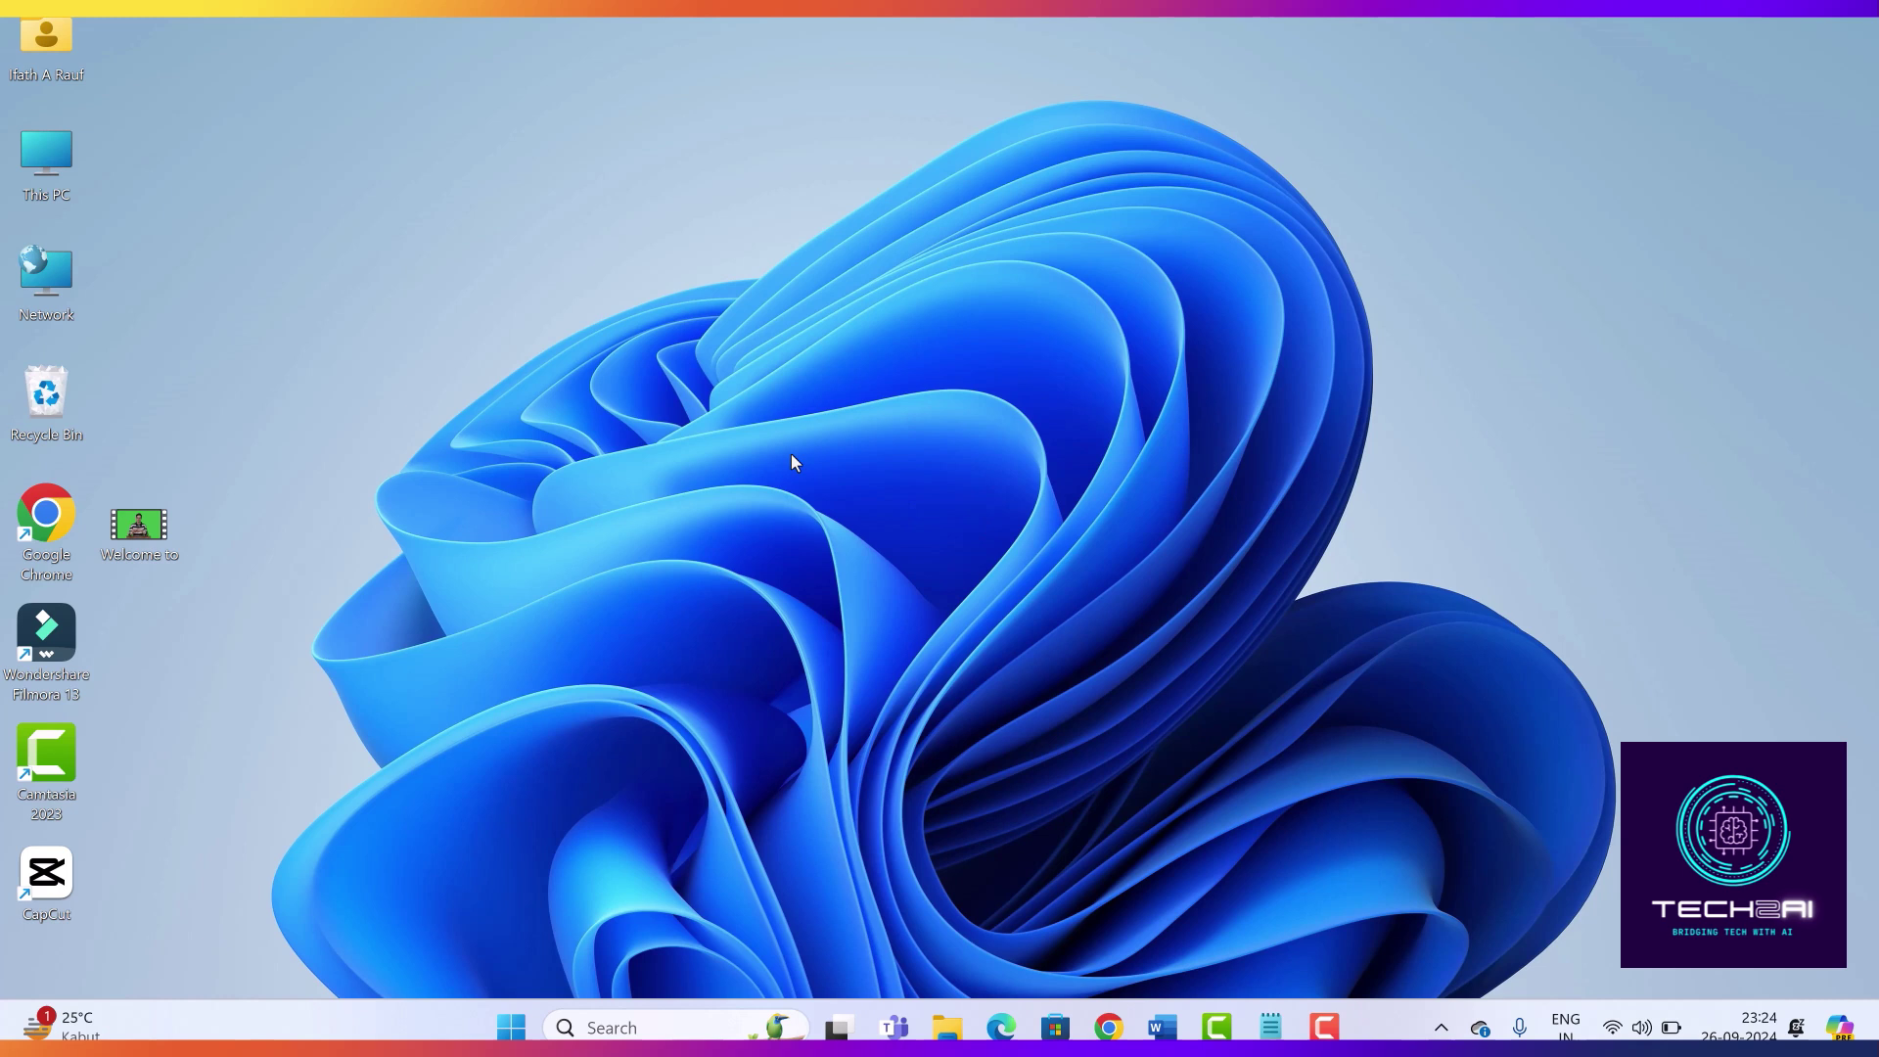
Step: Create a new folder on the desktop and bring up the Notepad window holding the GODMODE text
right_click(912, 459)
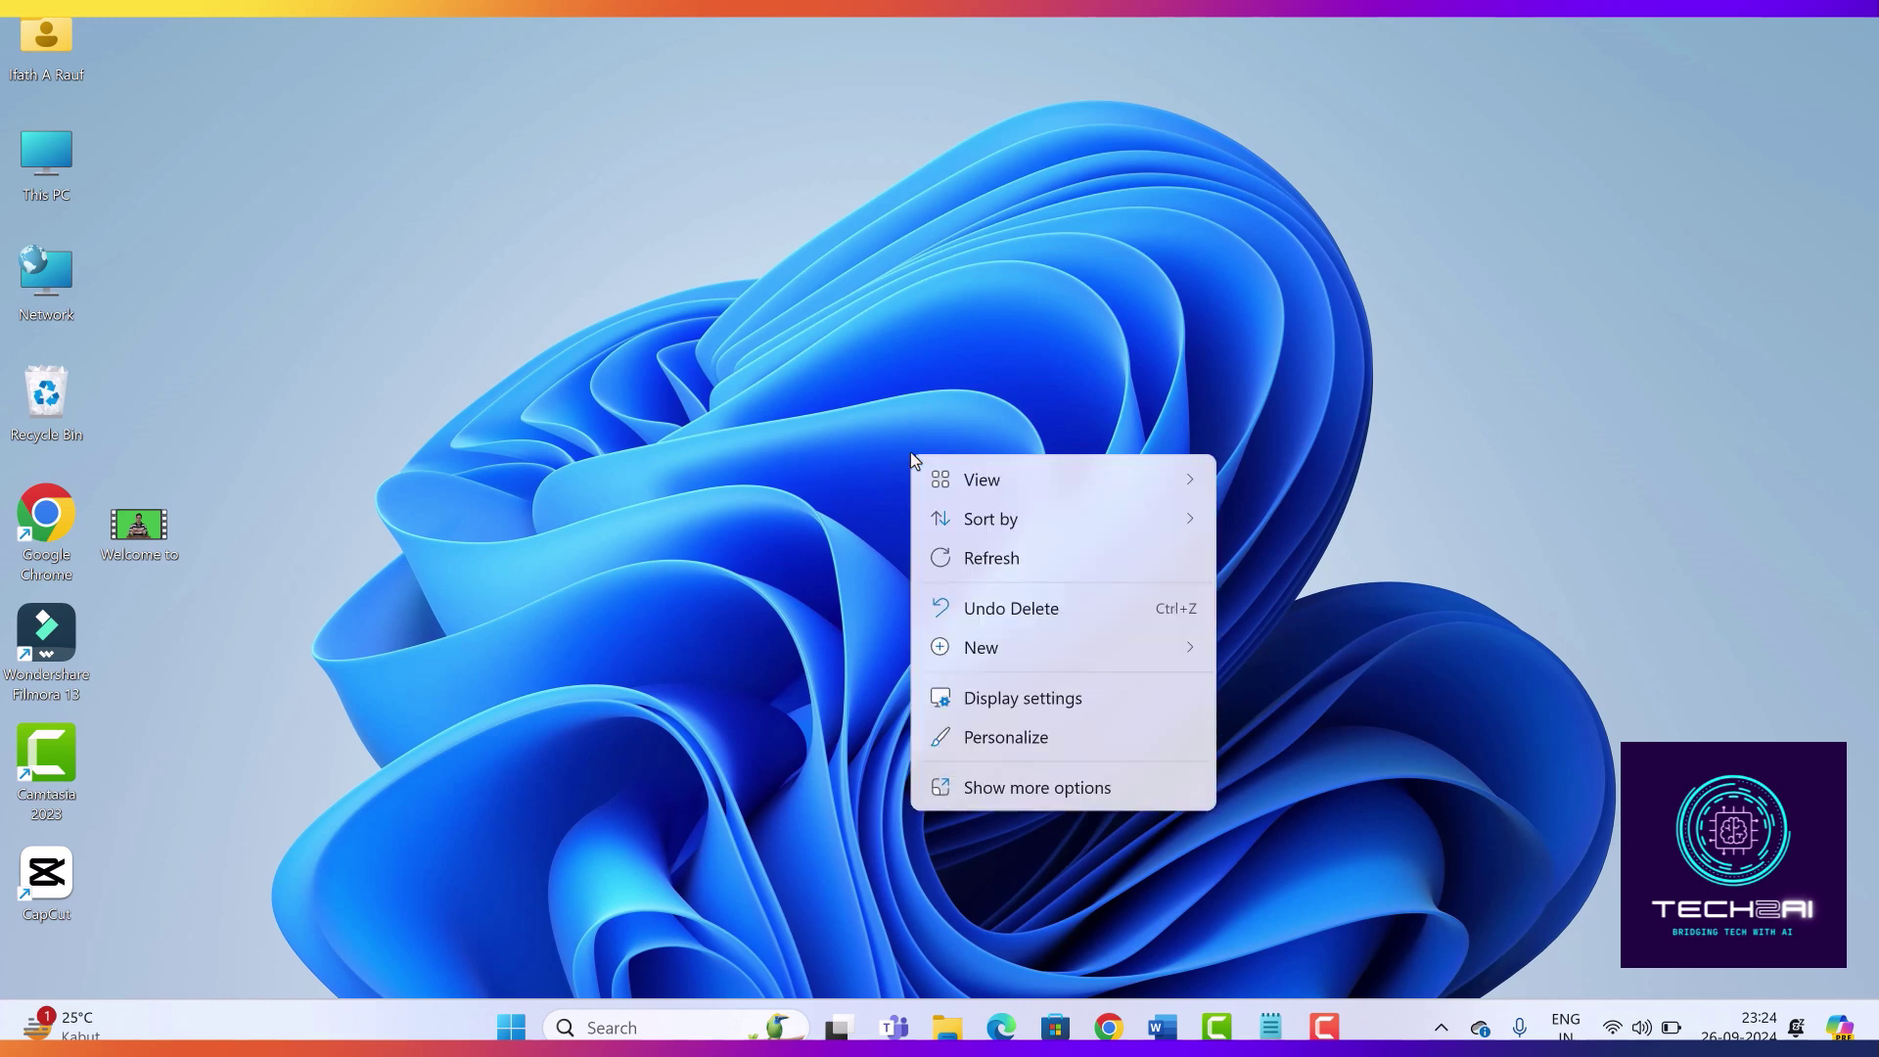
mouse_move(974, 651)
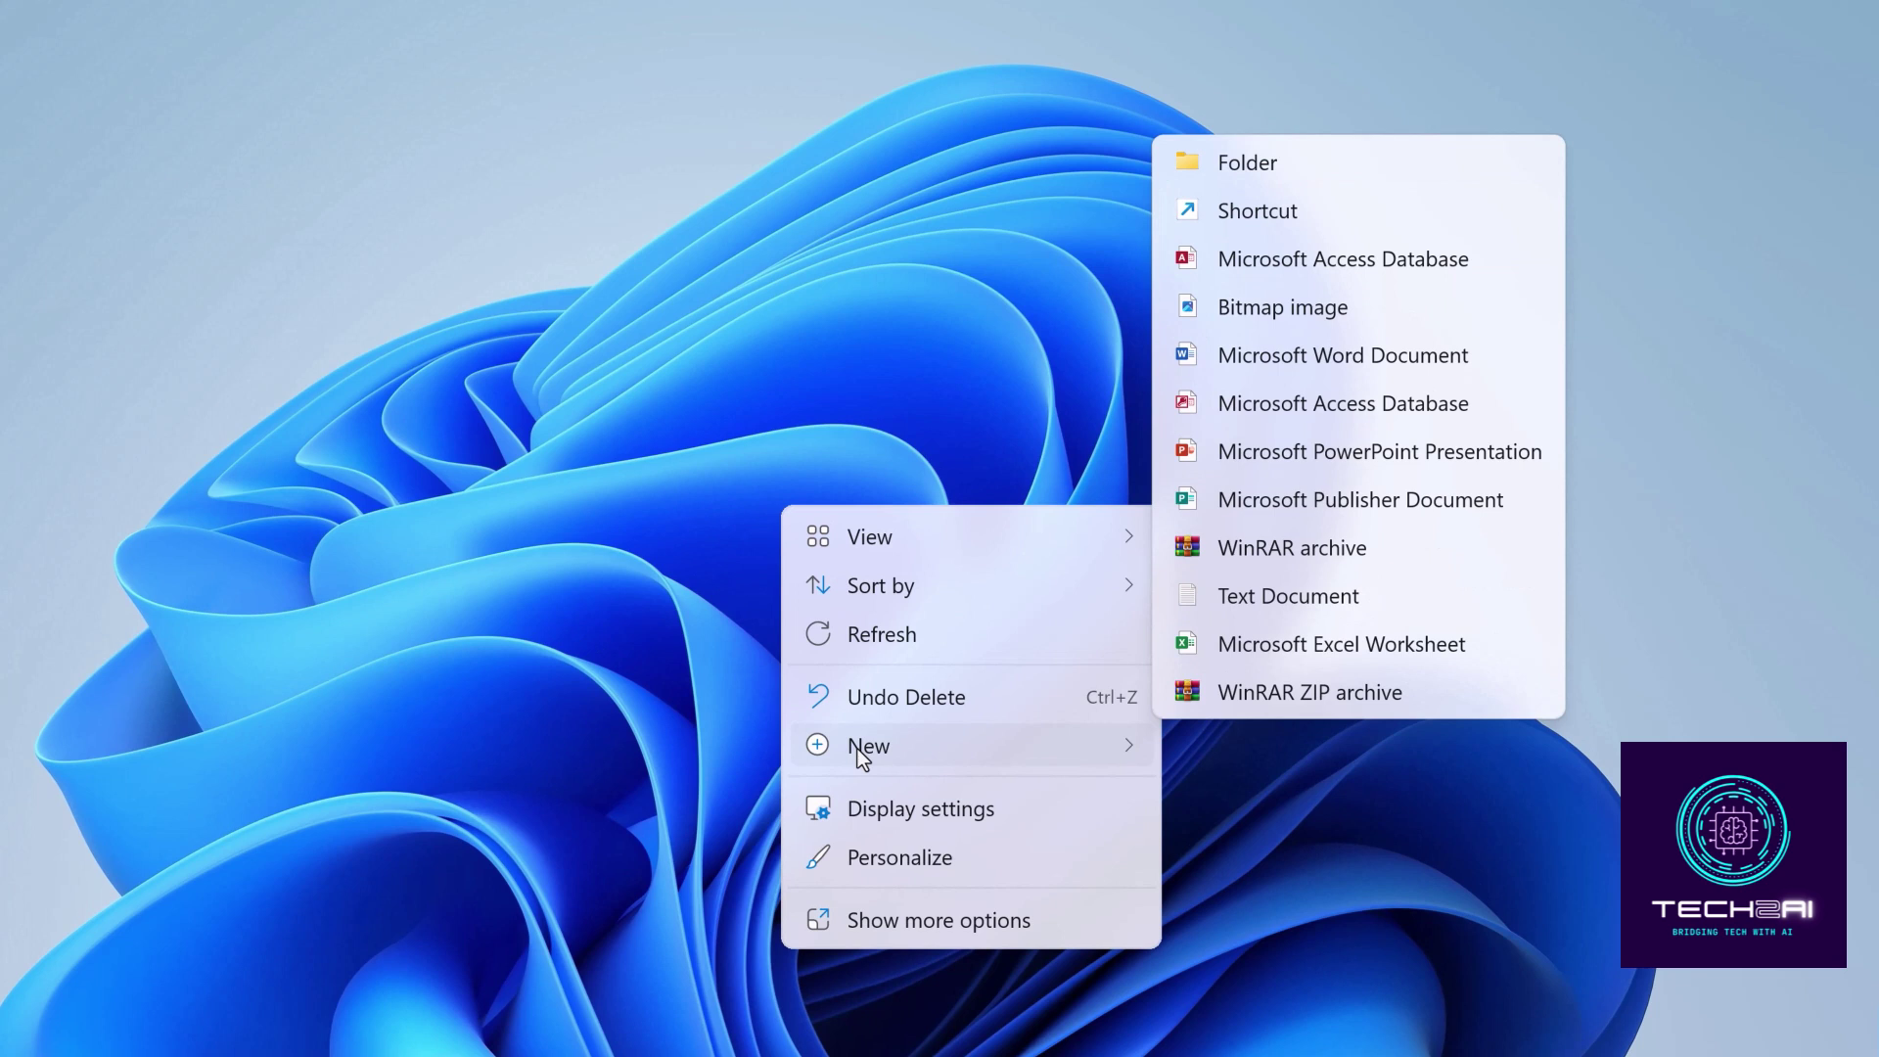
click(1356, 166)
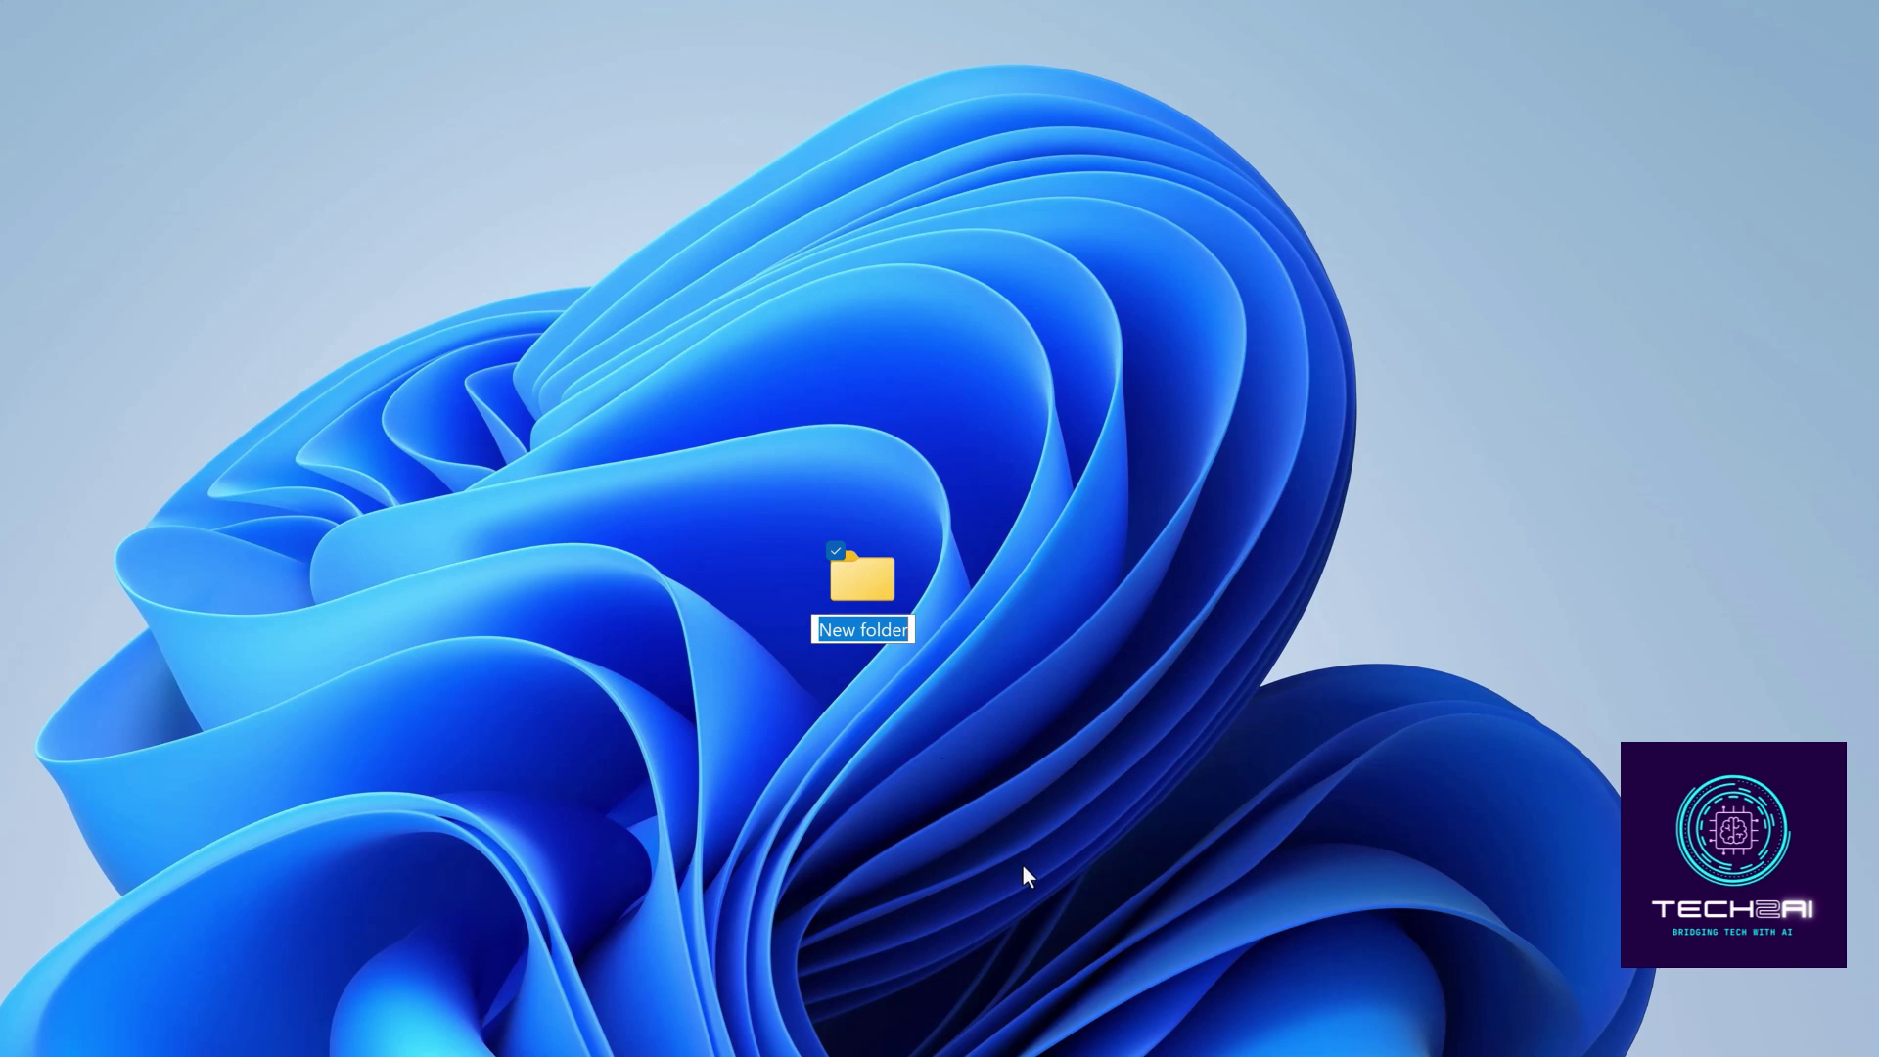
click(1233, 993)
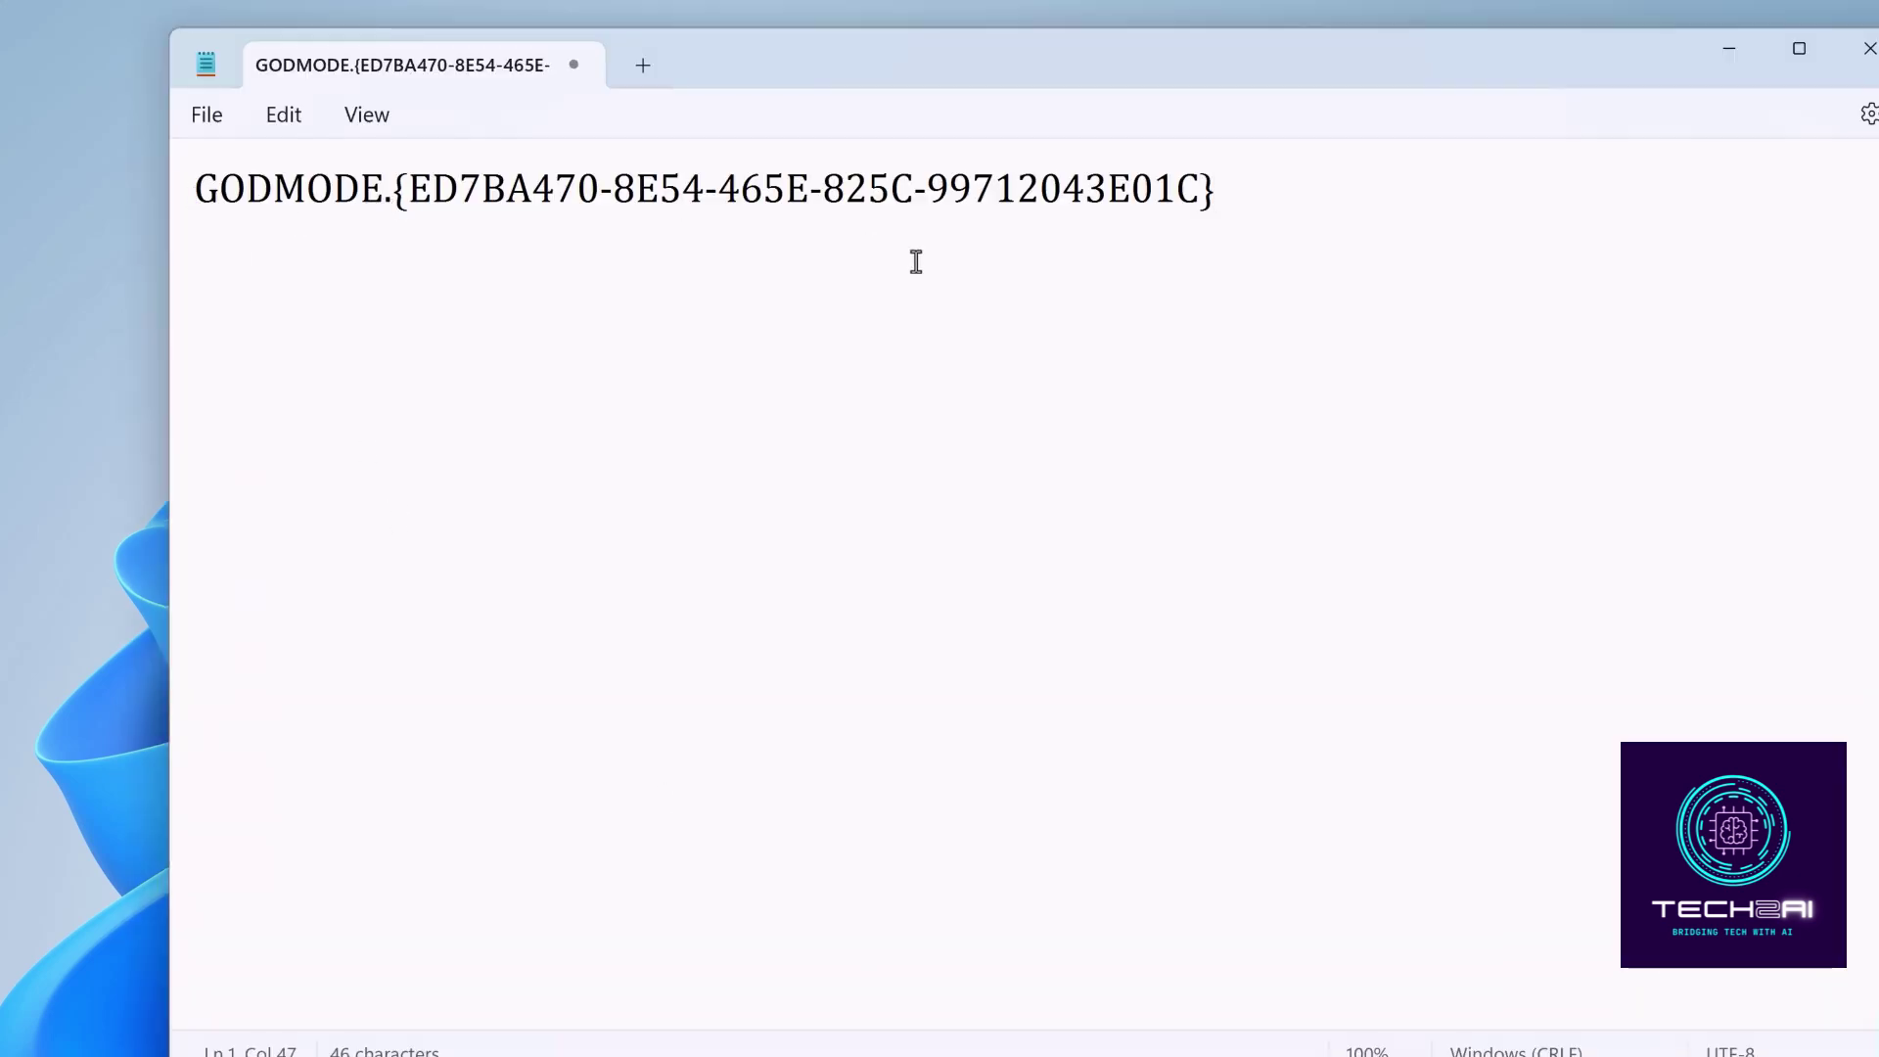
Step: Select and copy the line GODMODE.{ED7BA470-8E54-465E-825C-99712043E01C} in Notepad
click(196, 186)
shift+click(1259, 196)
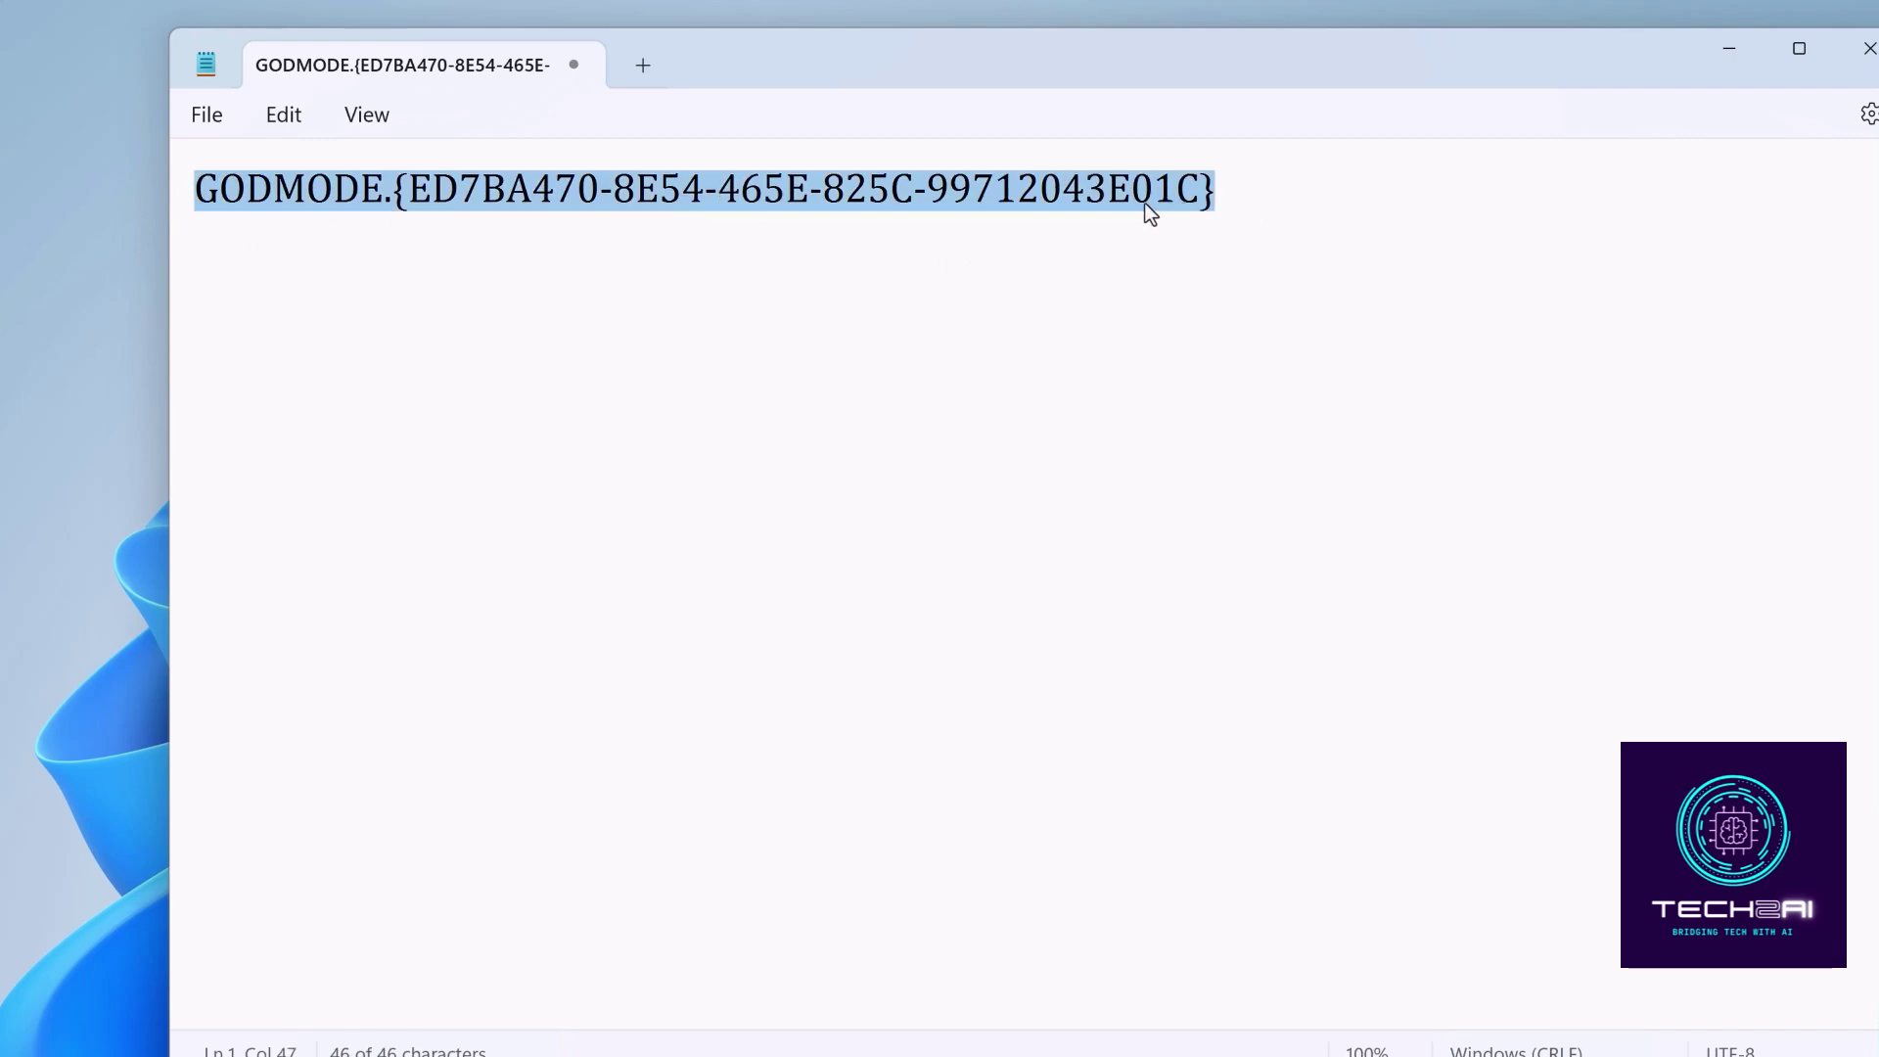
right_click(1062, 244)
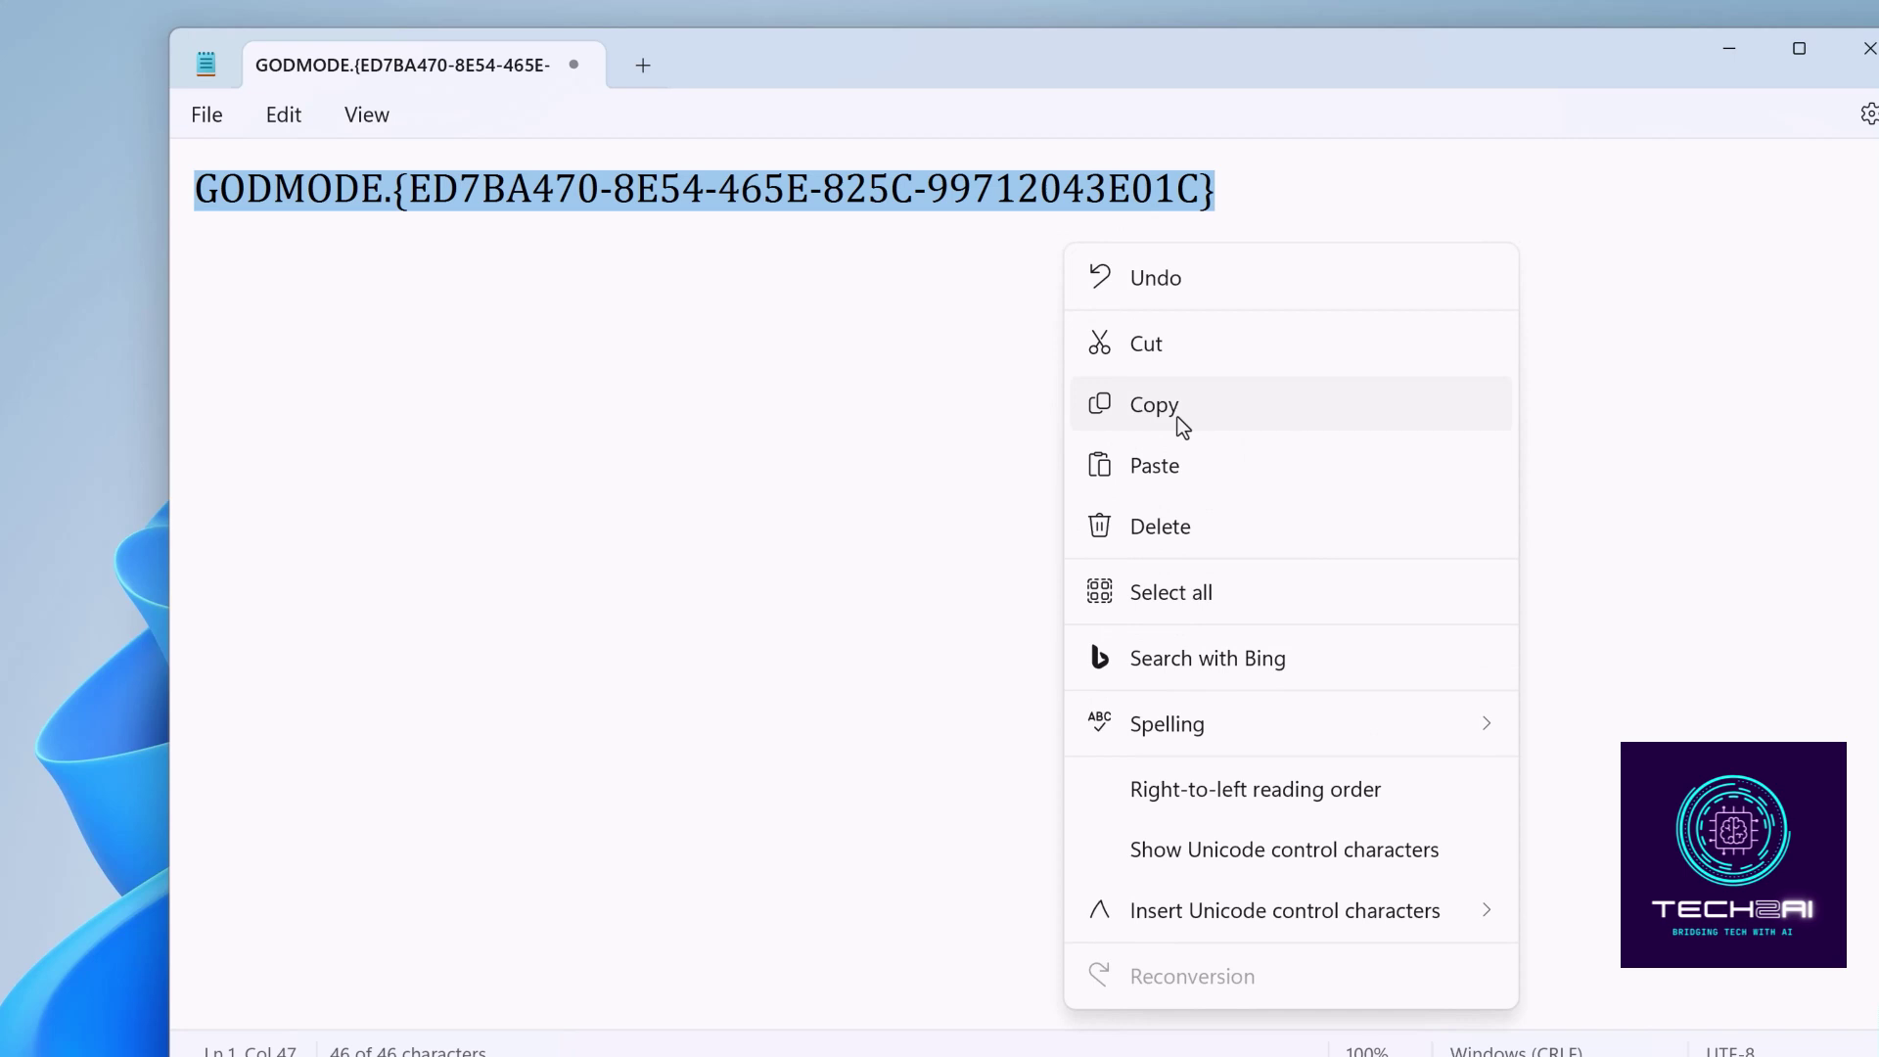
click(1179, 418)
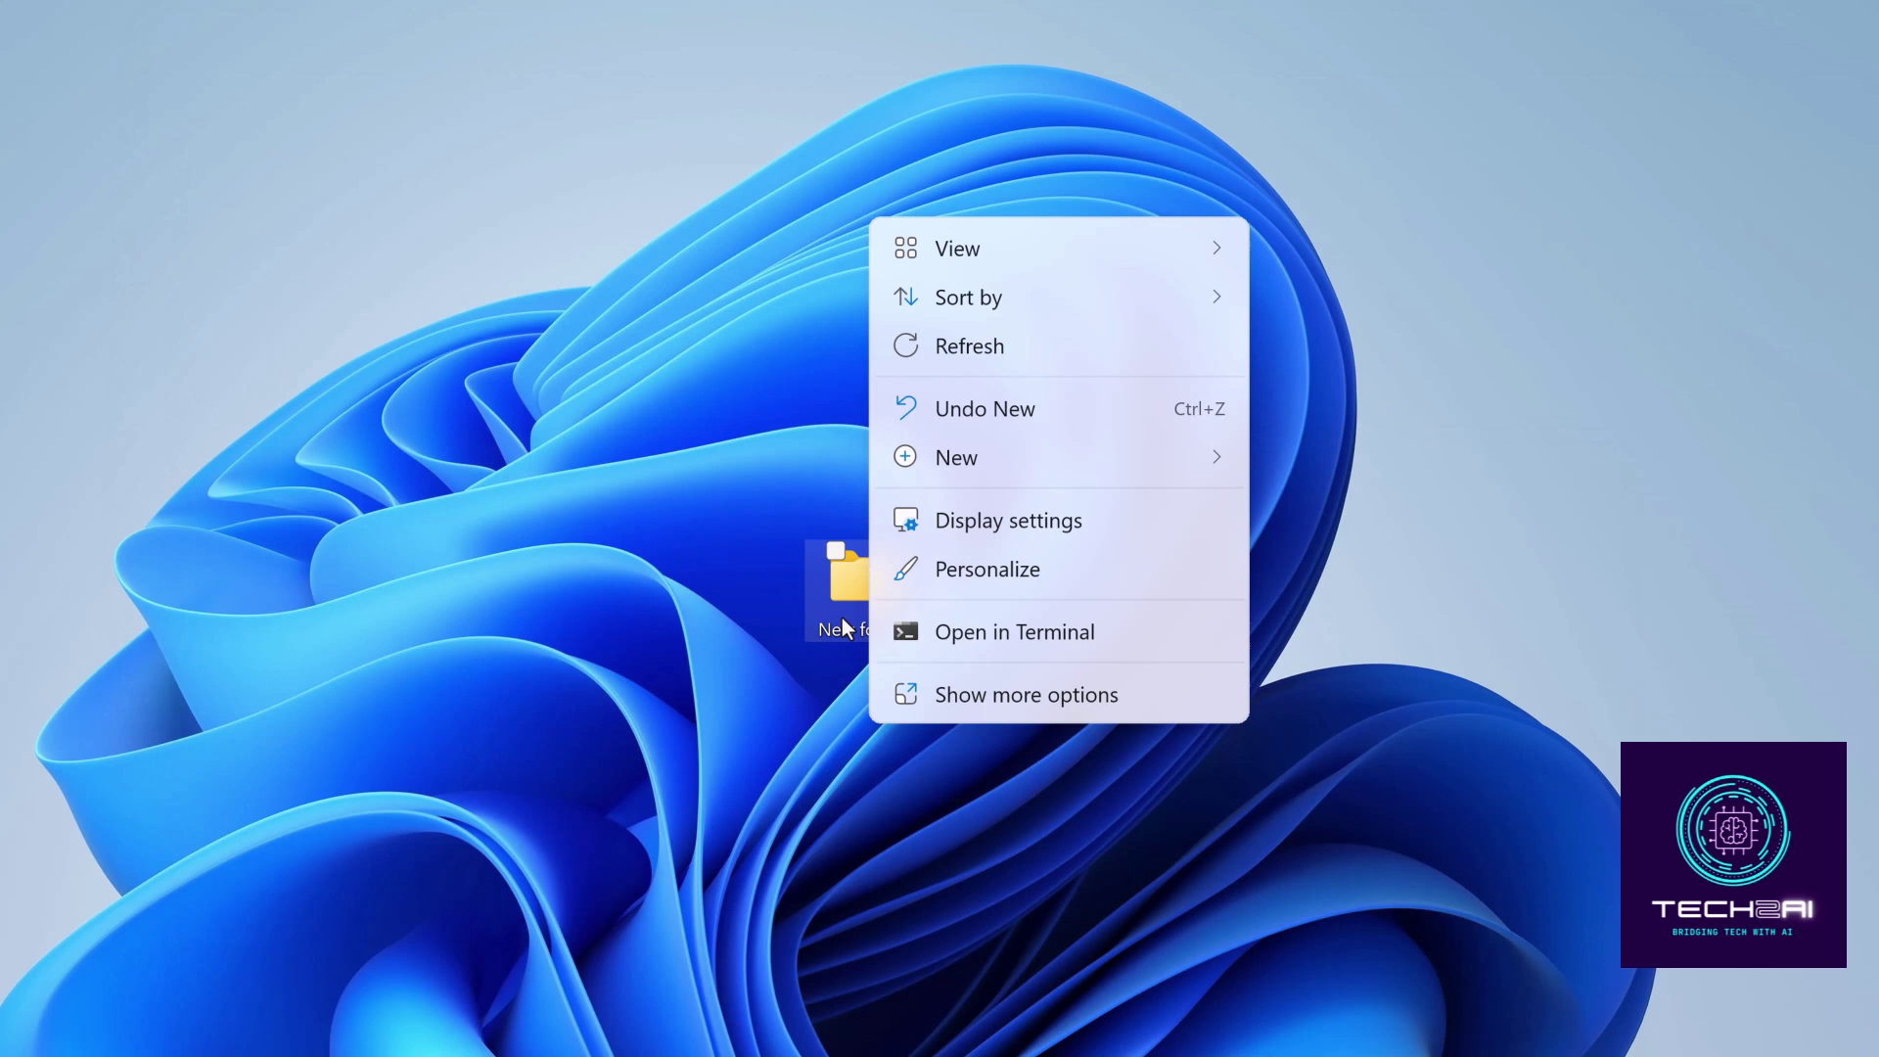
Step: Rename the new desktop folder to the pasted GODMODE.{ED7BA470-8E54-465E-825C-99712043E01C} string
click(978, 702)
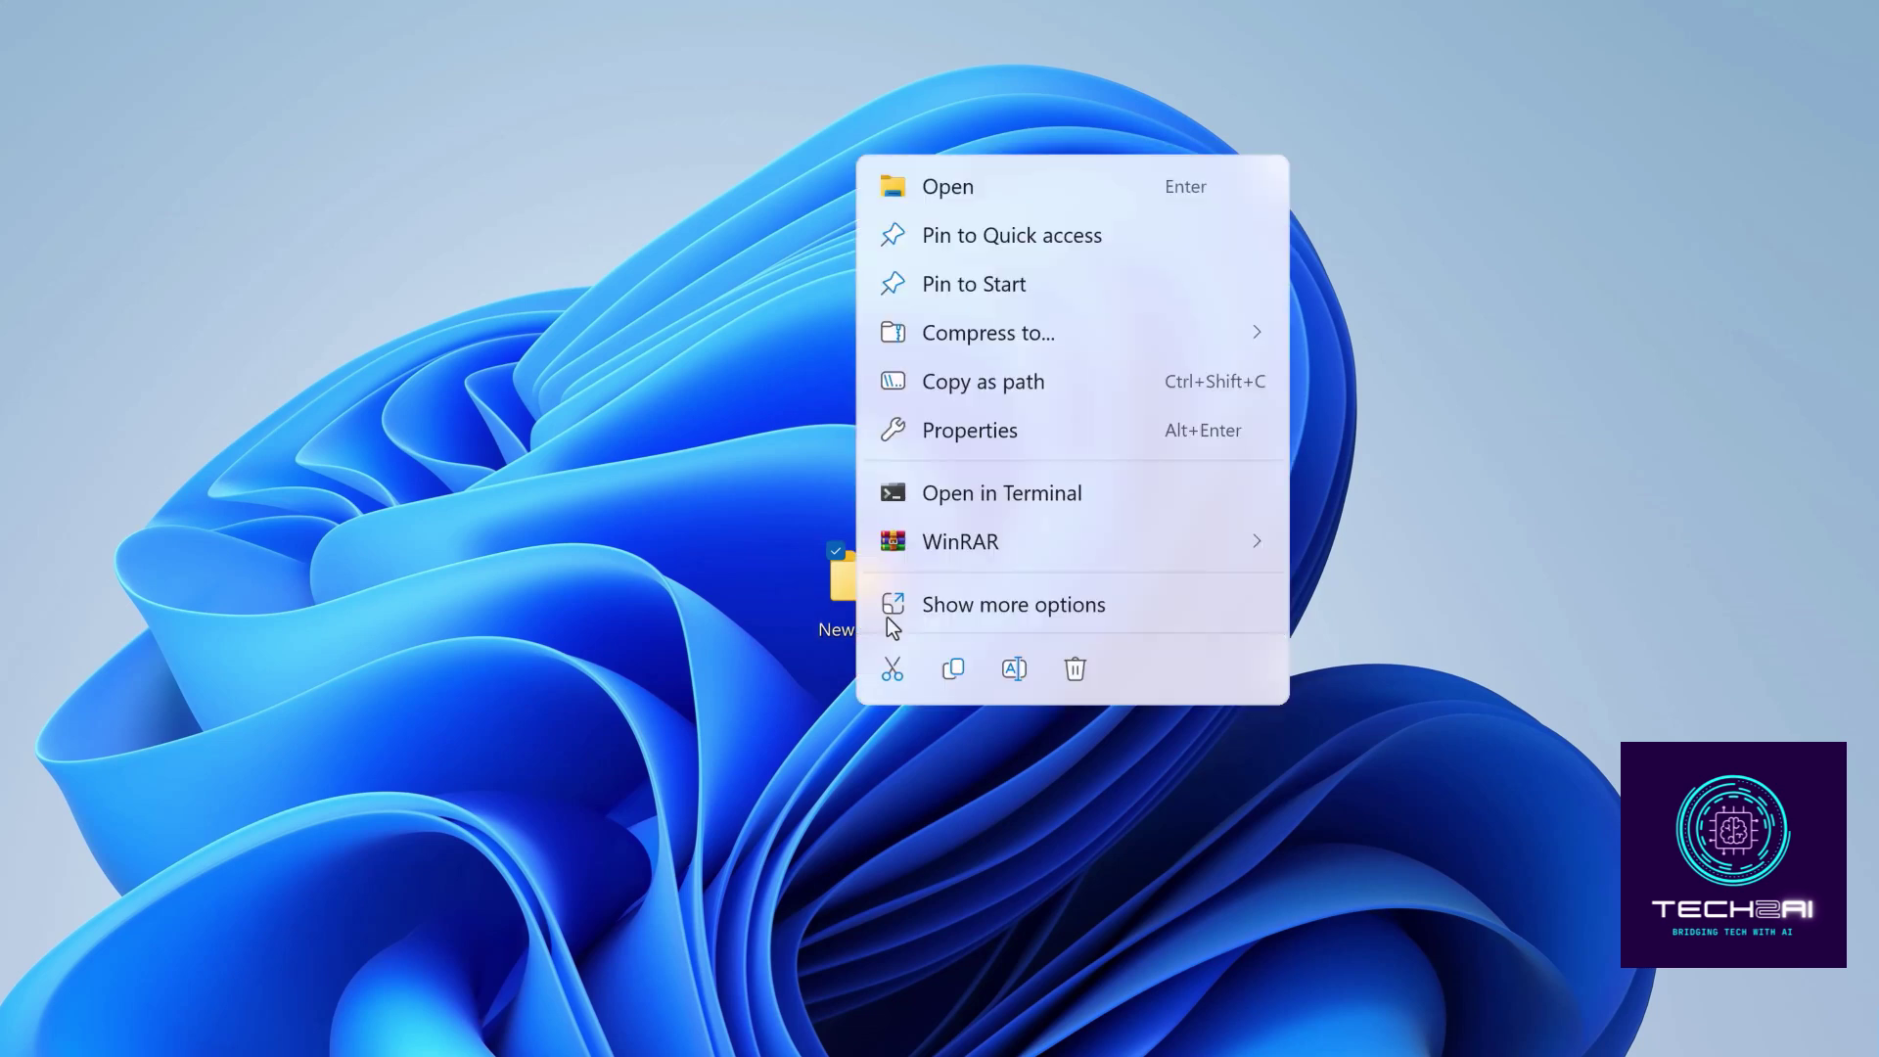
click(985, 606)
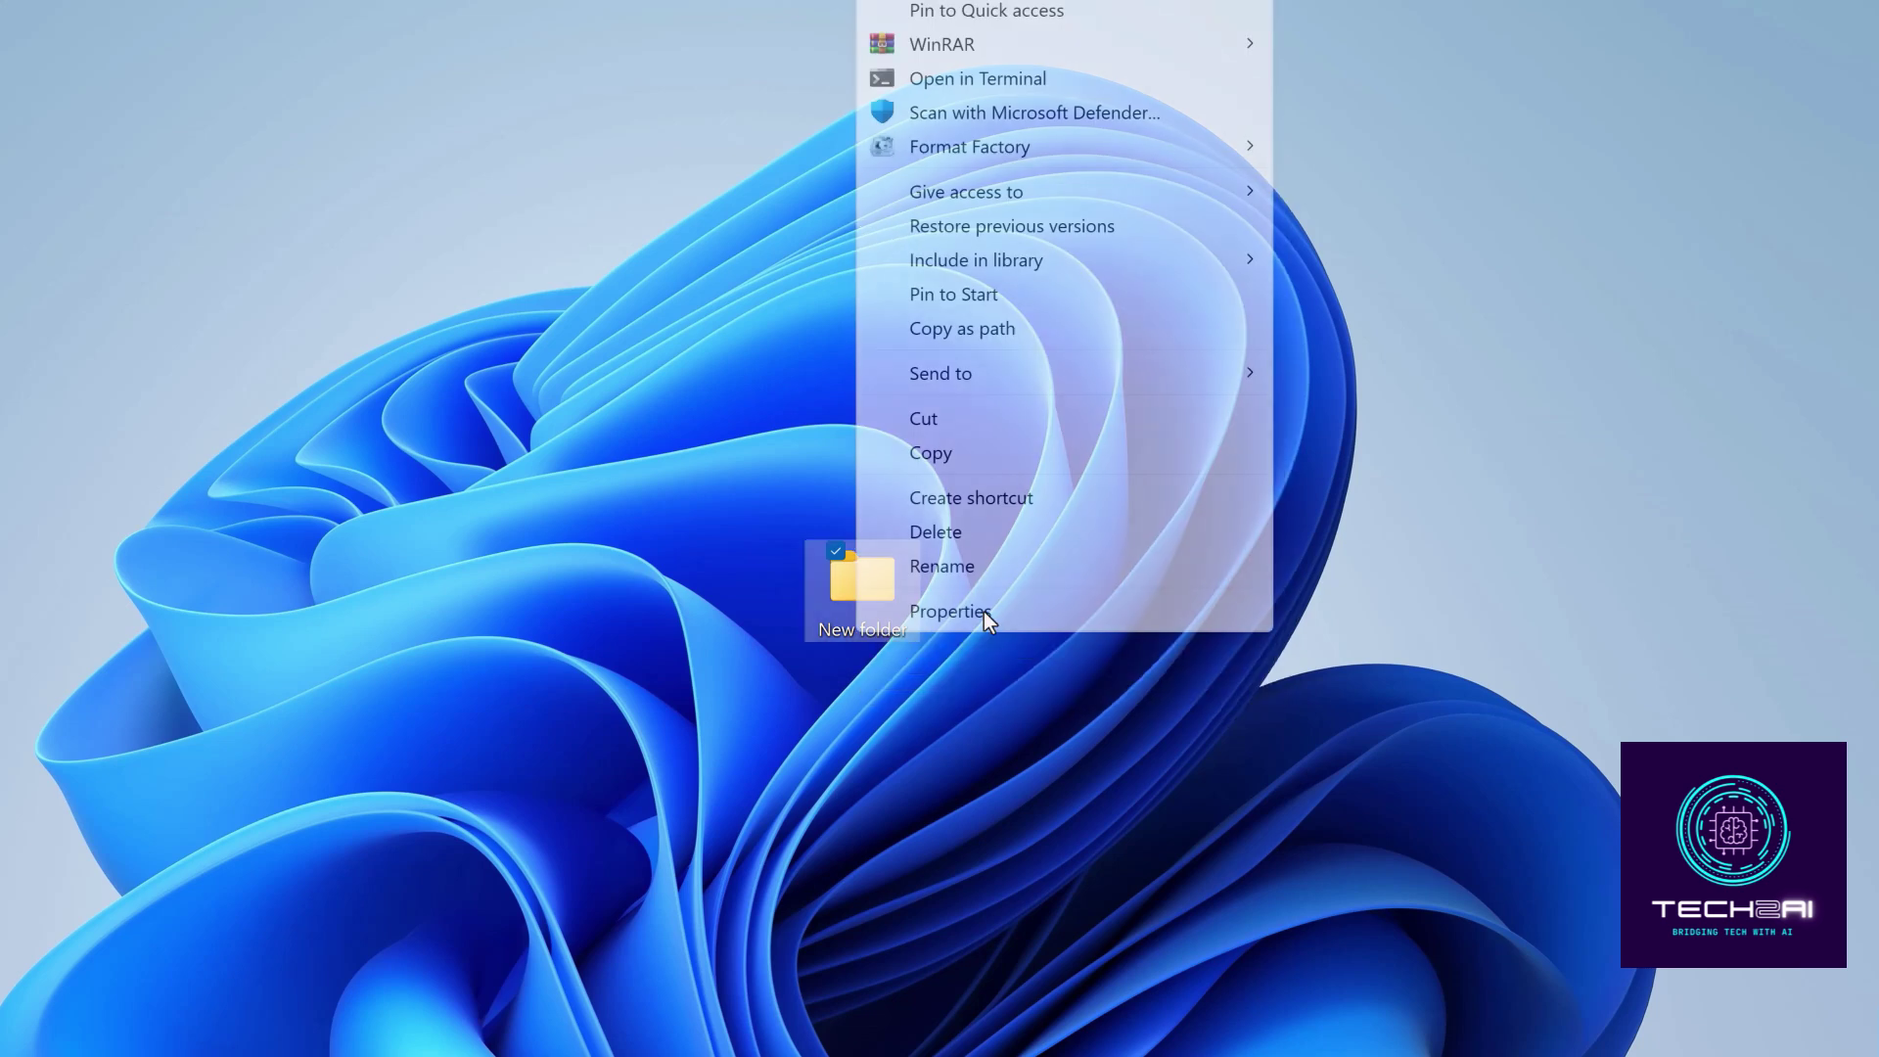
click(941, 566)
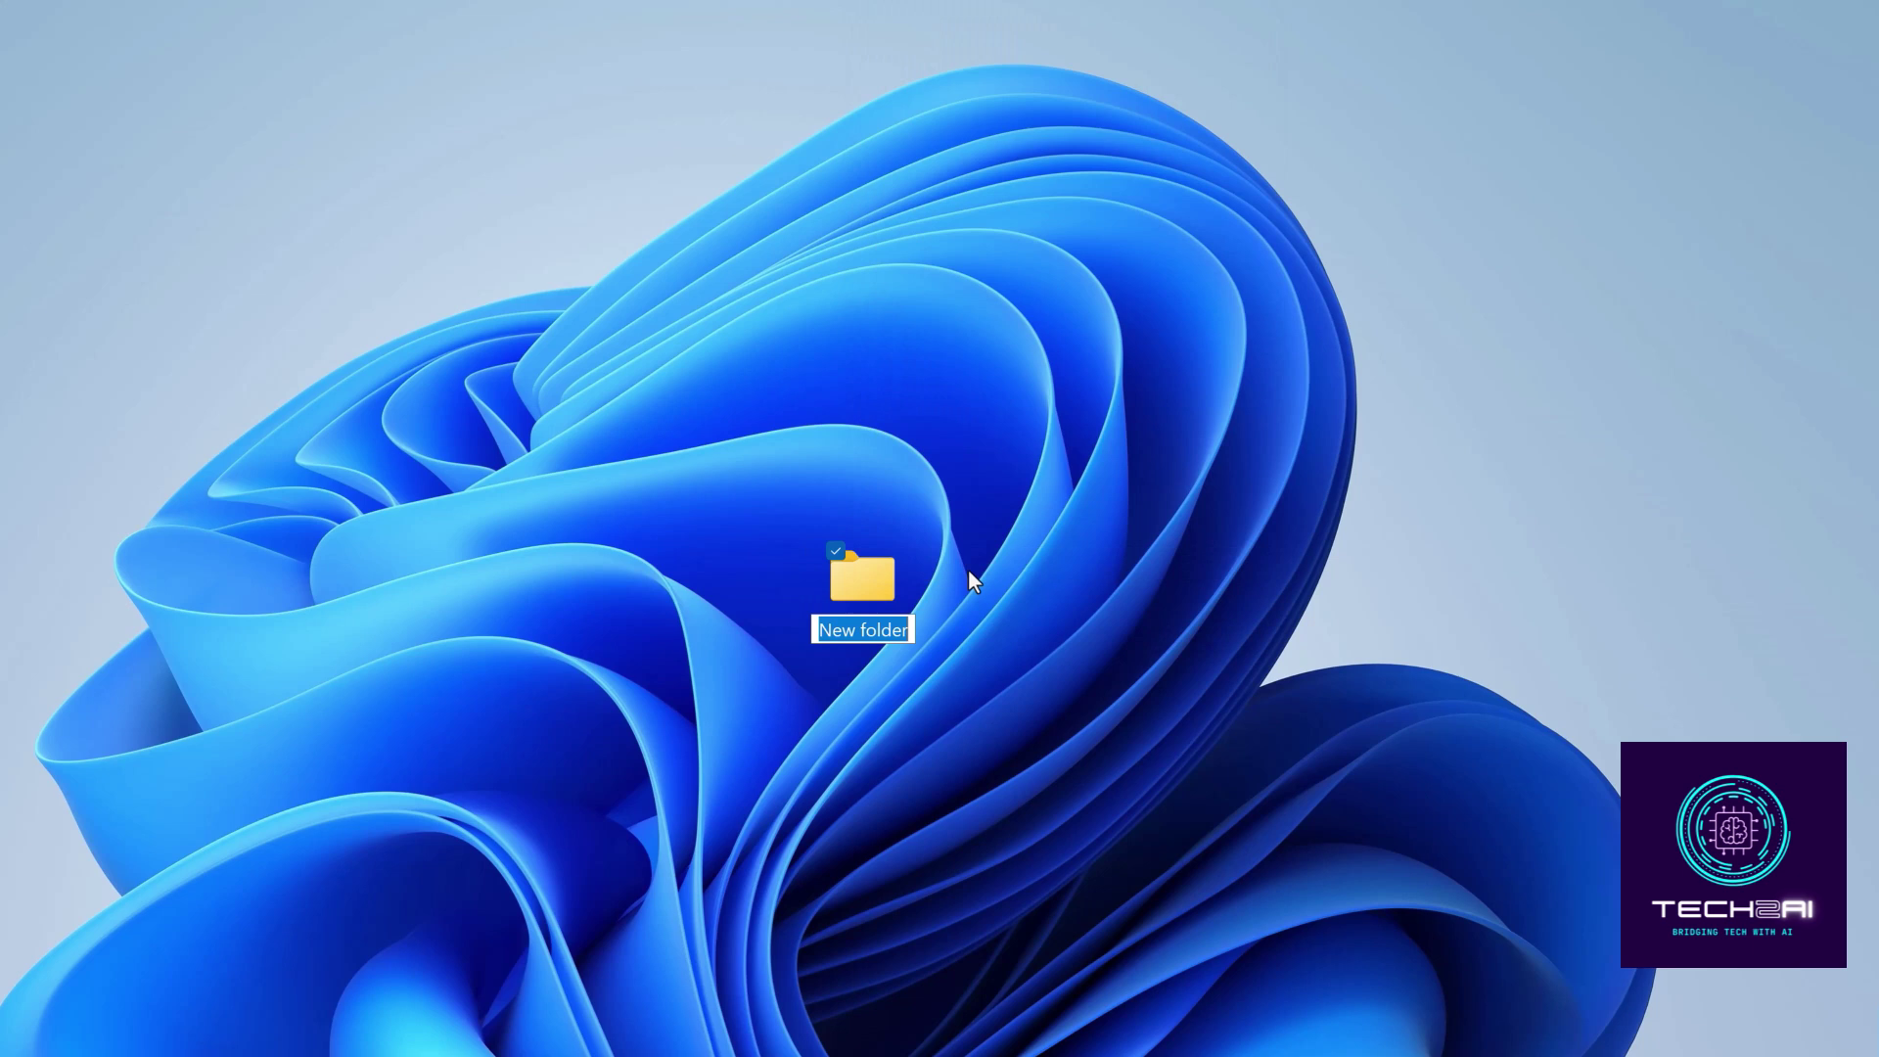
key(ctrl+v)
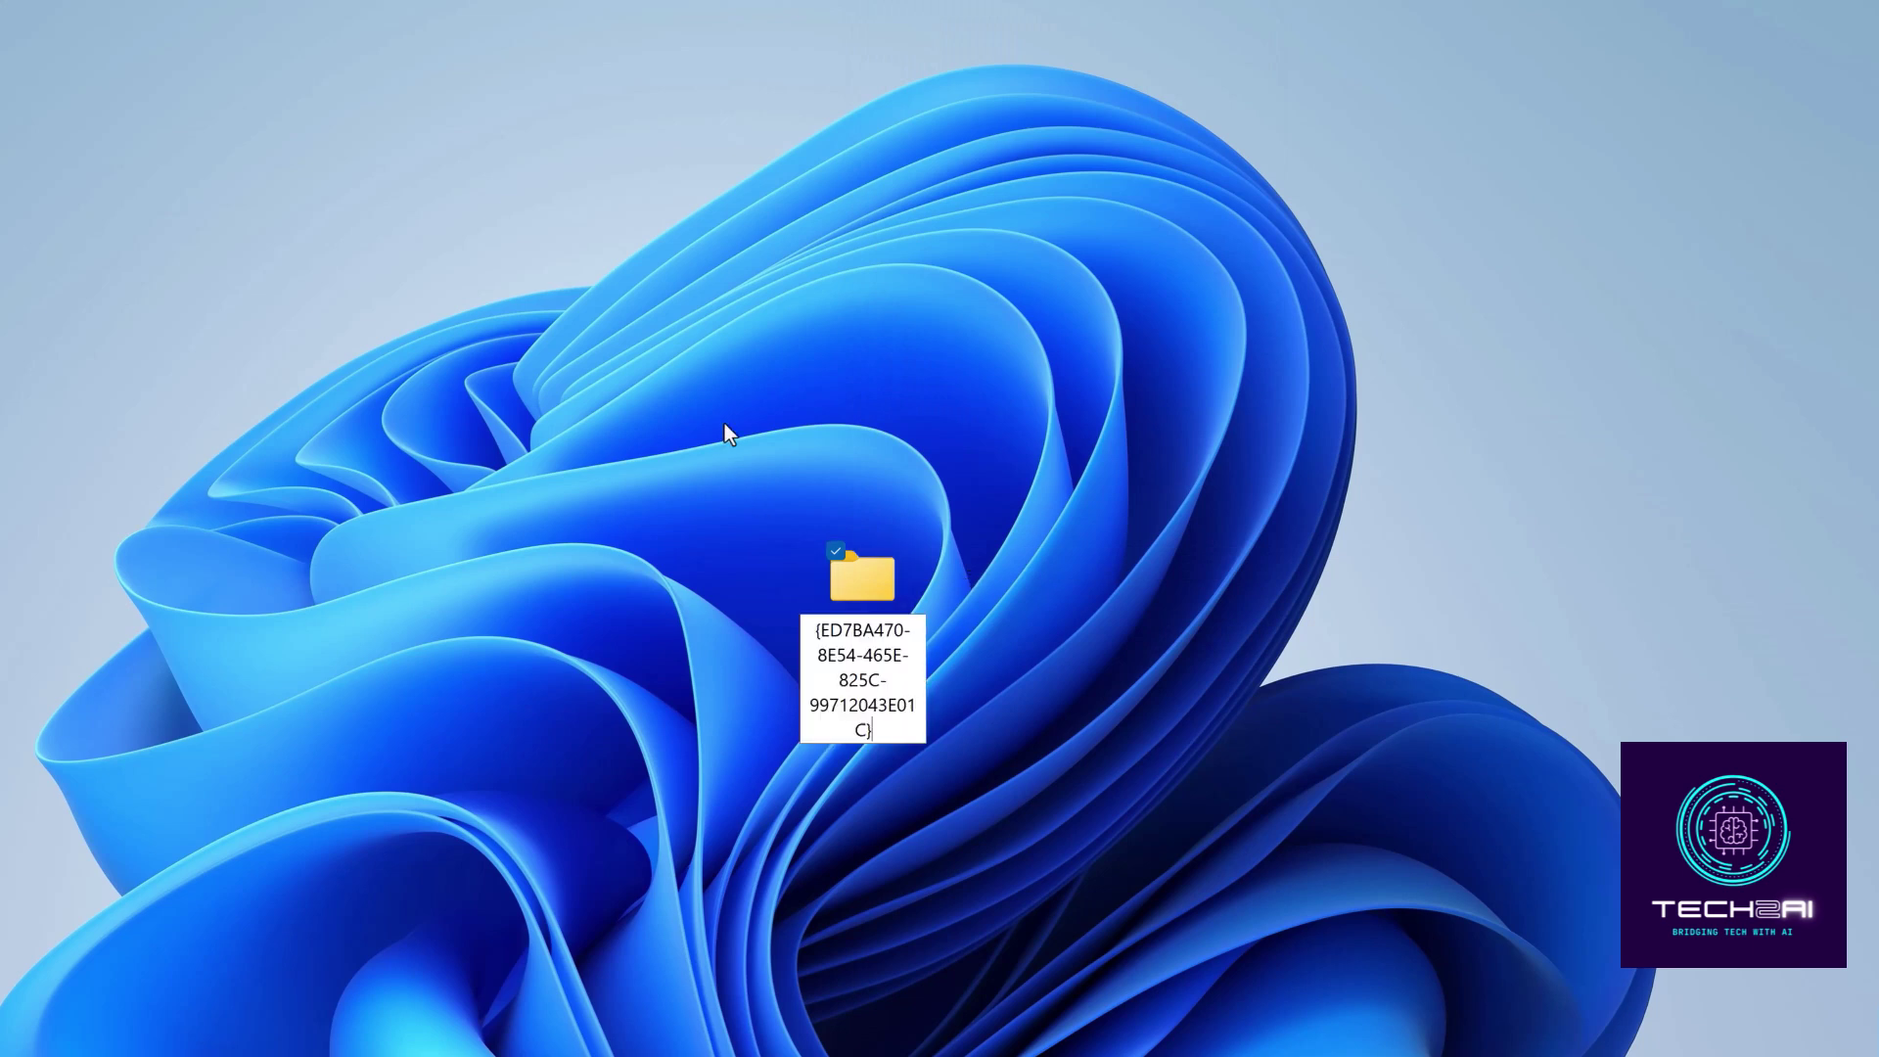
key(Return)
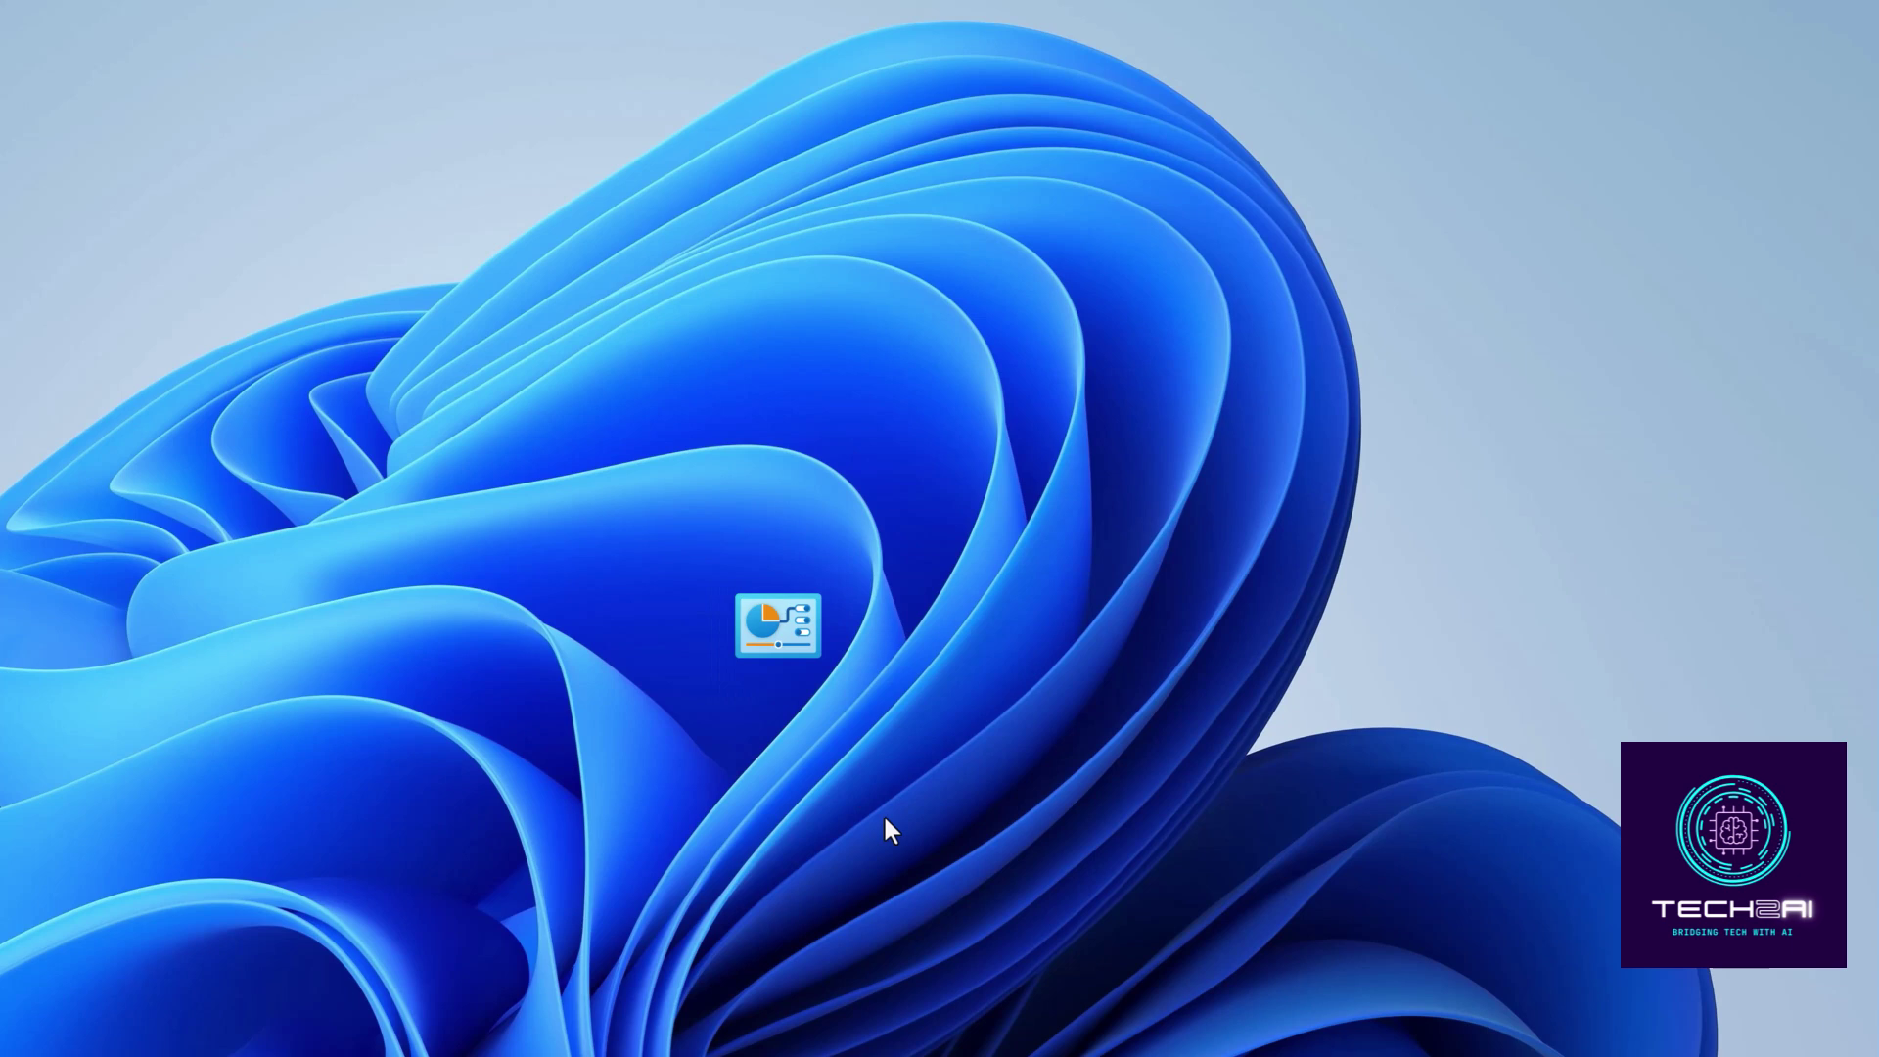
Step: Open the God Mode folder and scroll to the Devices and Printers and Ease of Access Center settings
double_click(787, 663)
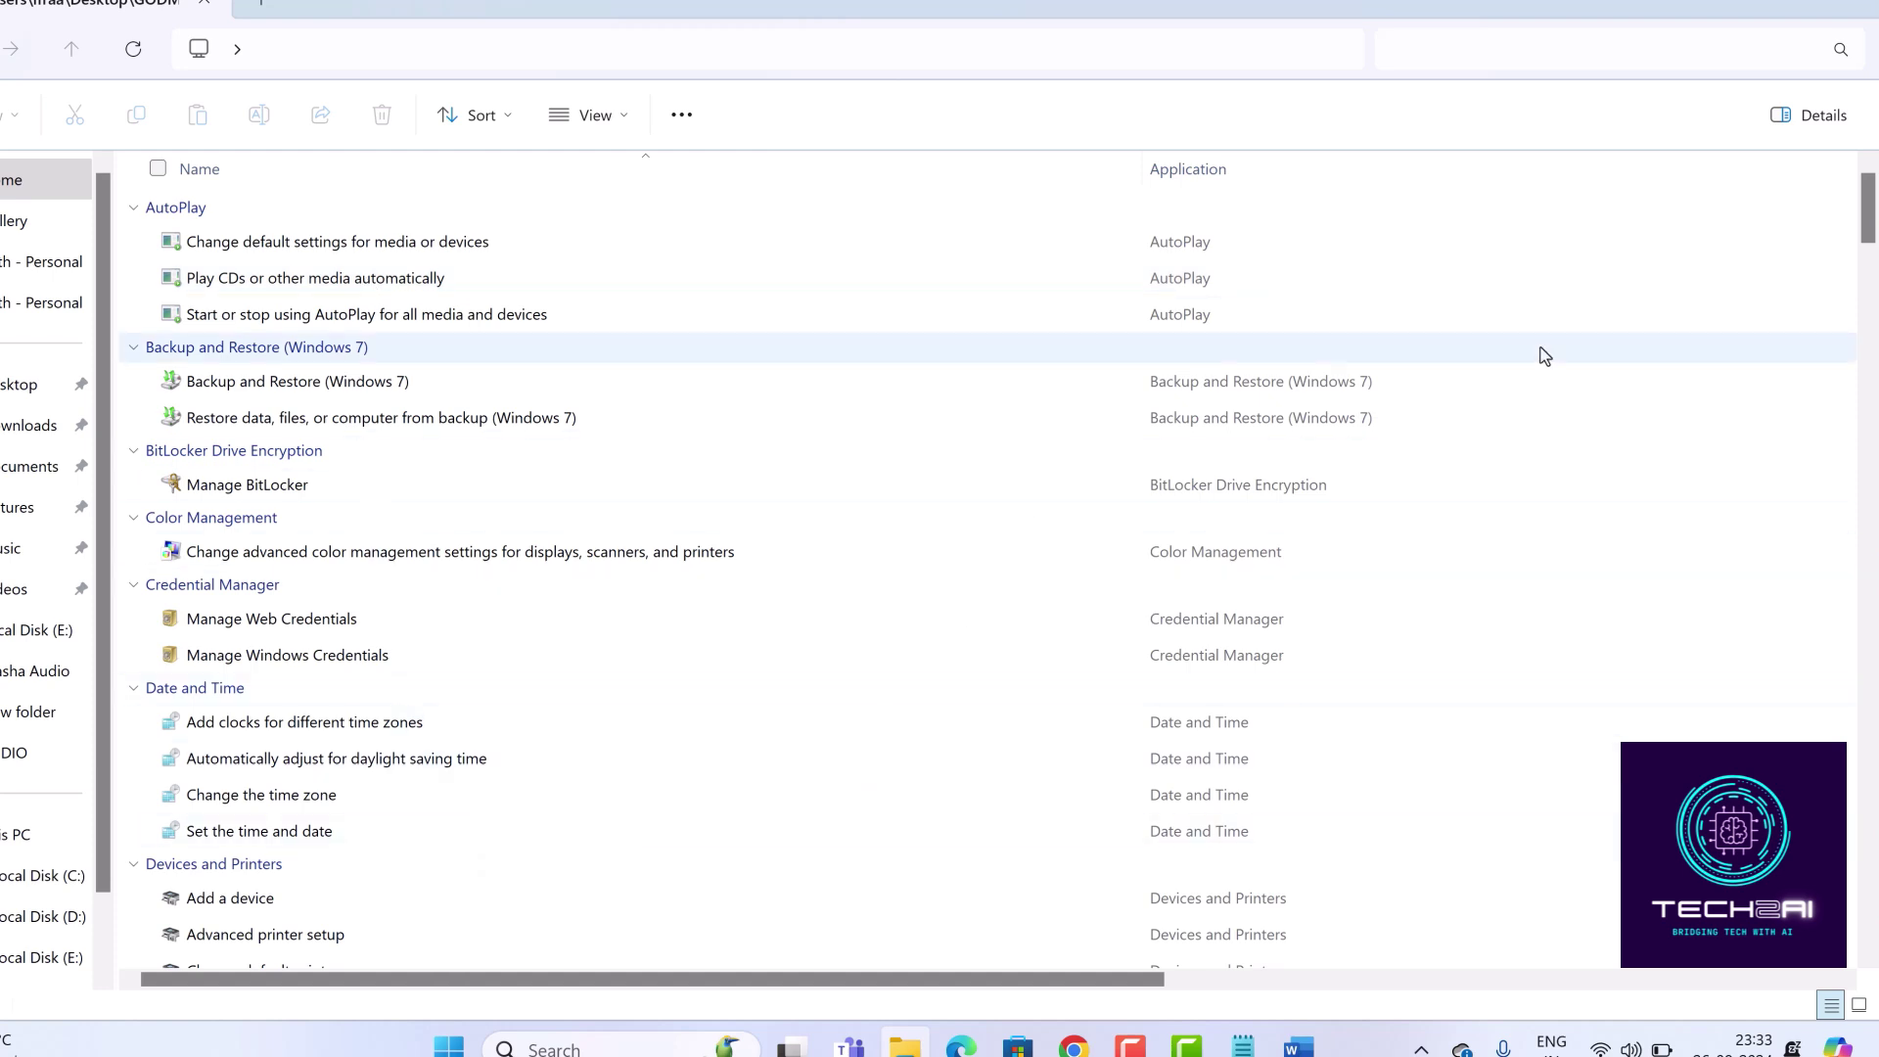
click(407, 44)
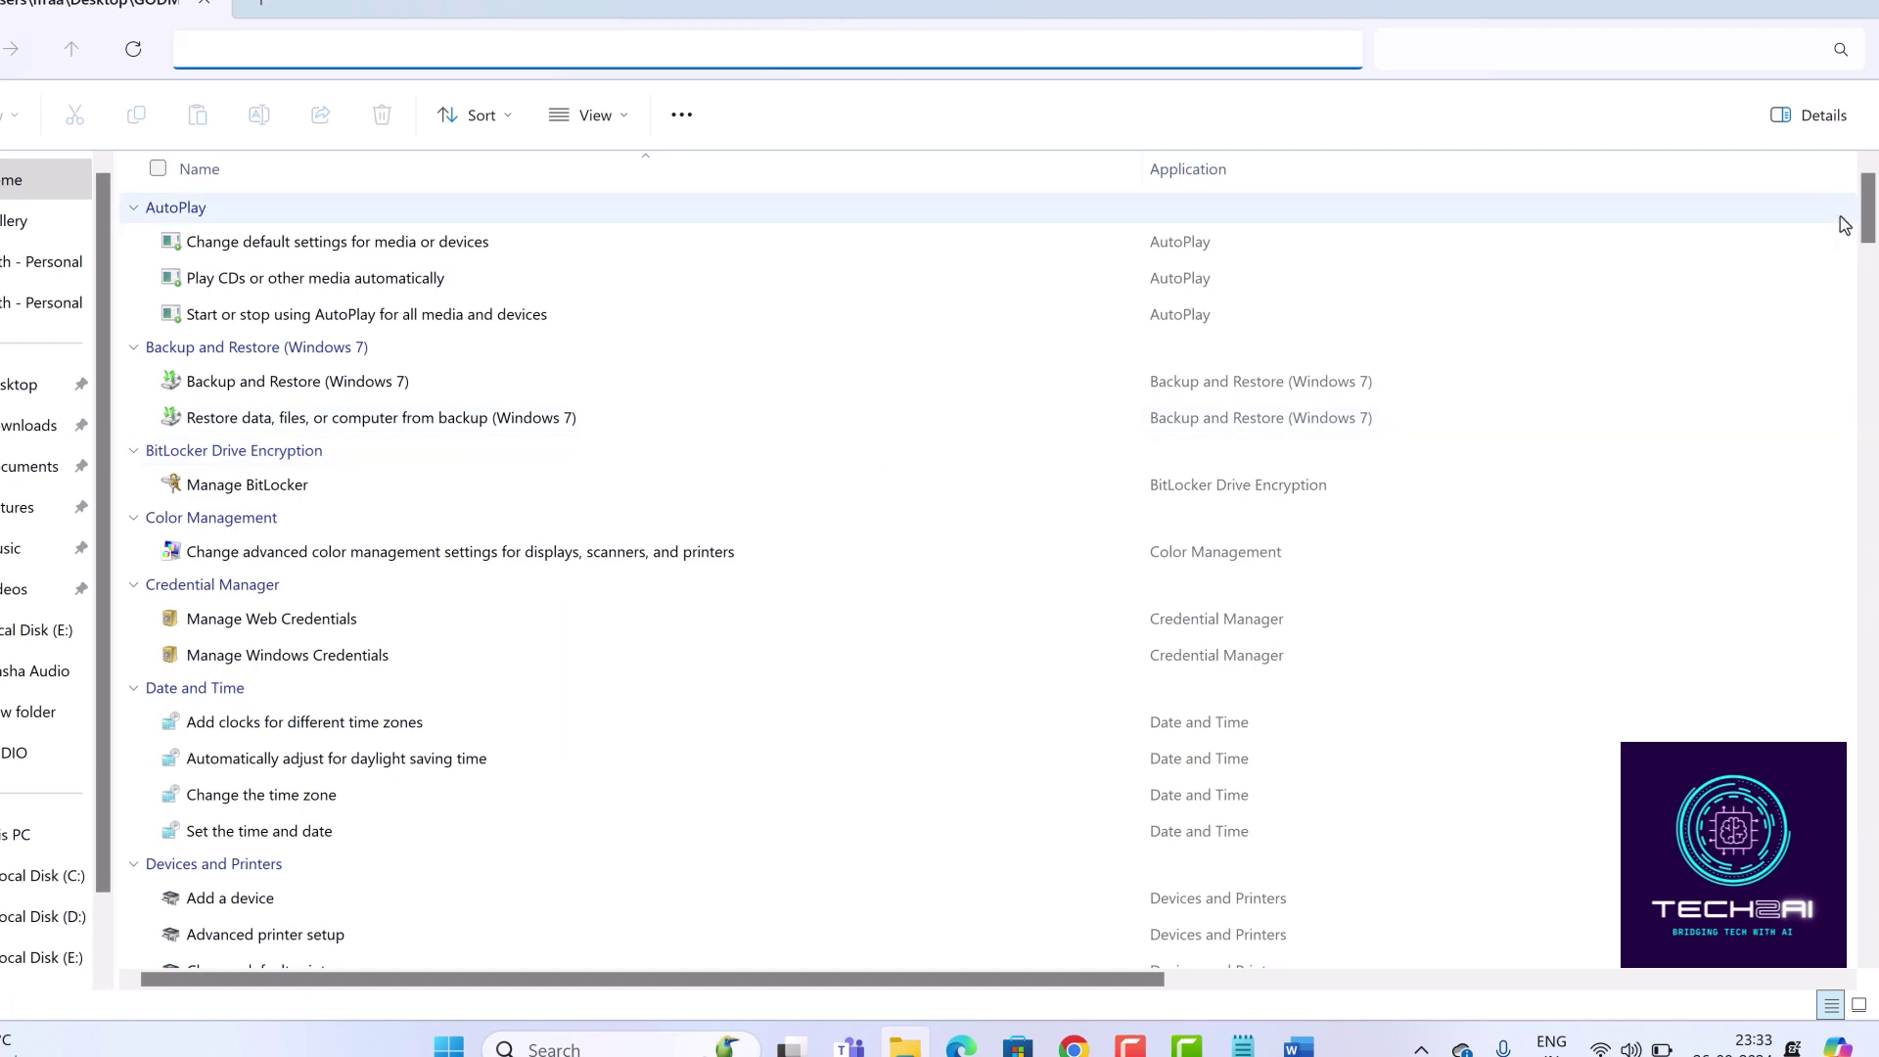
drag(1867, 225, 1867, 275)
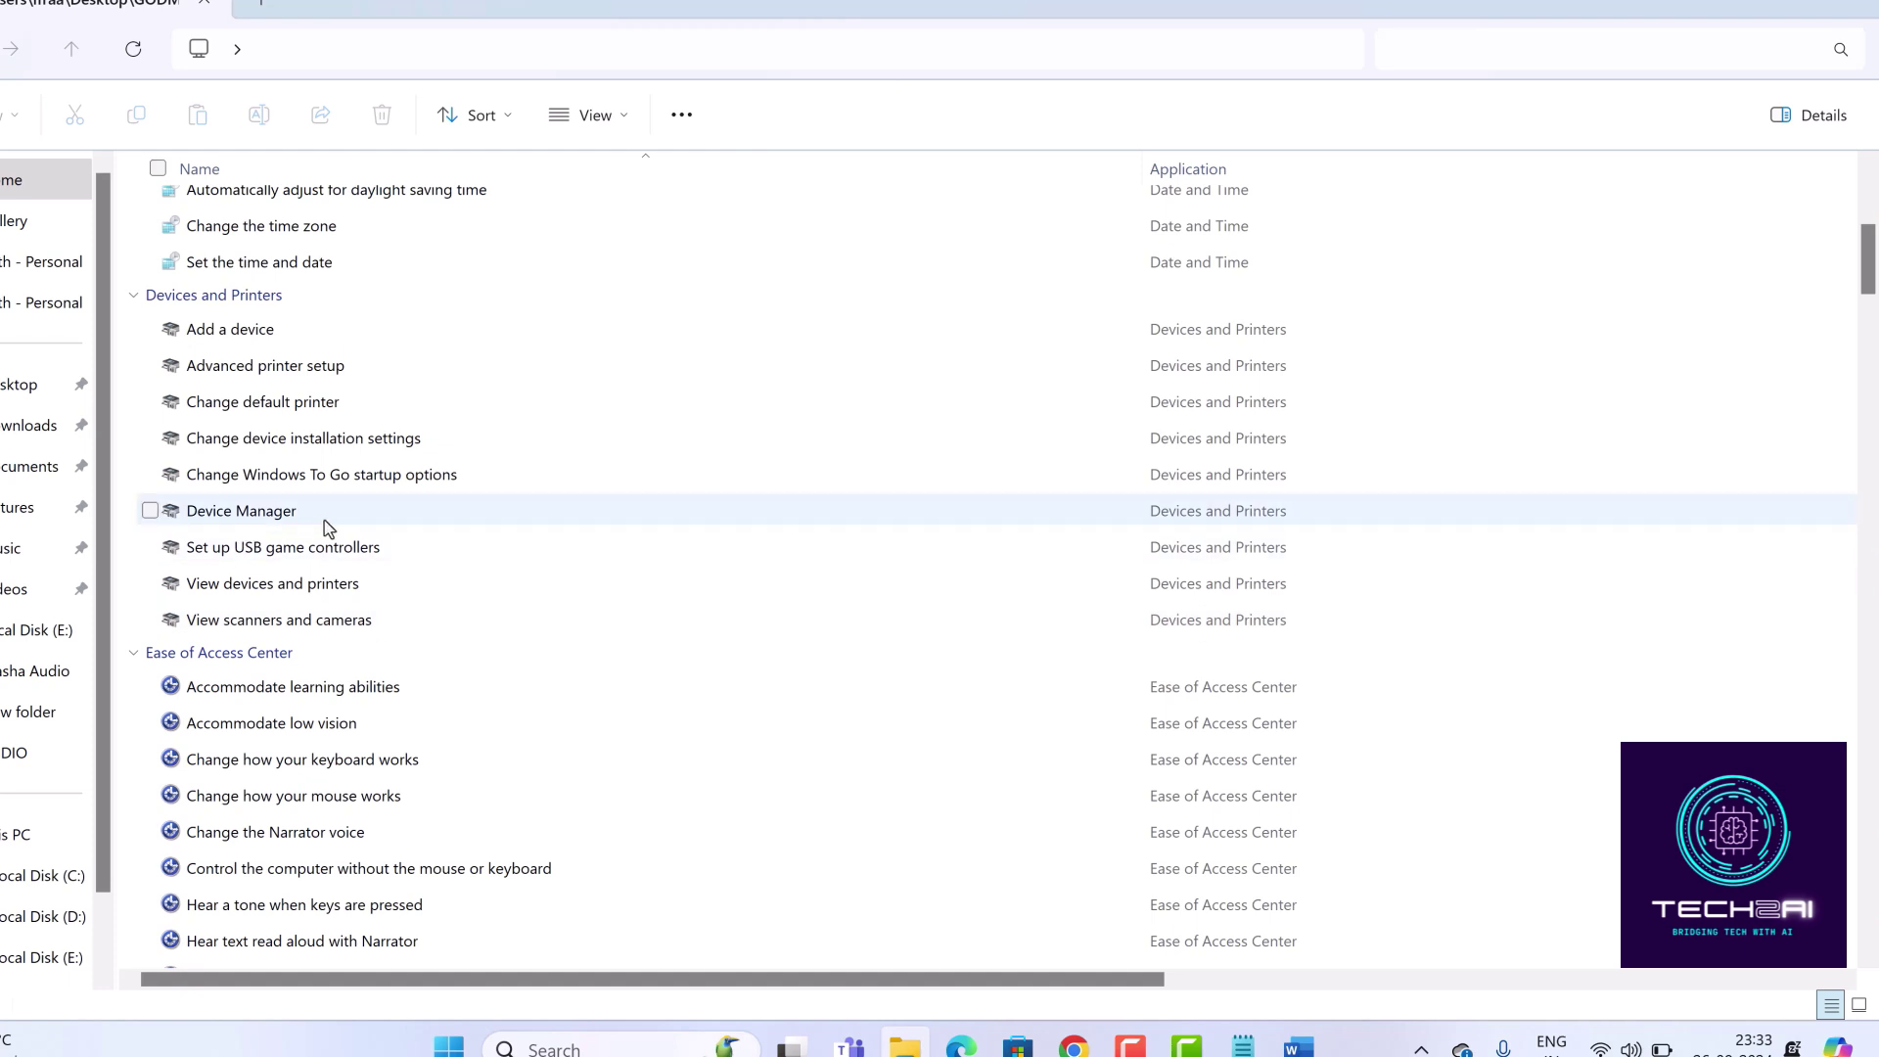
click(392, 528)
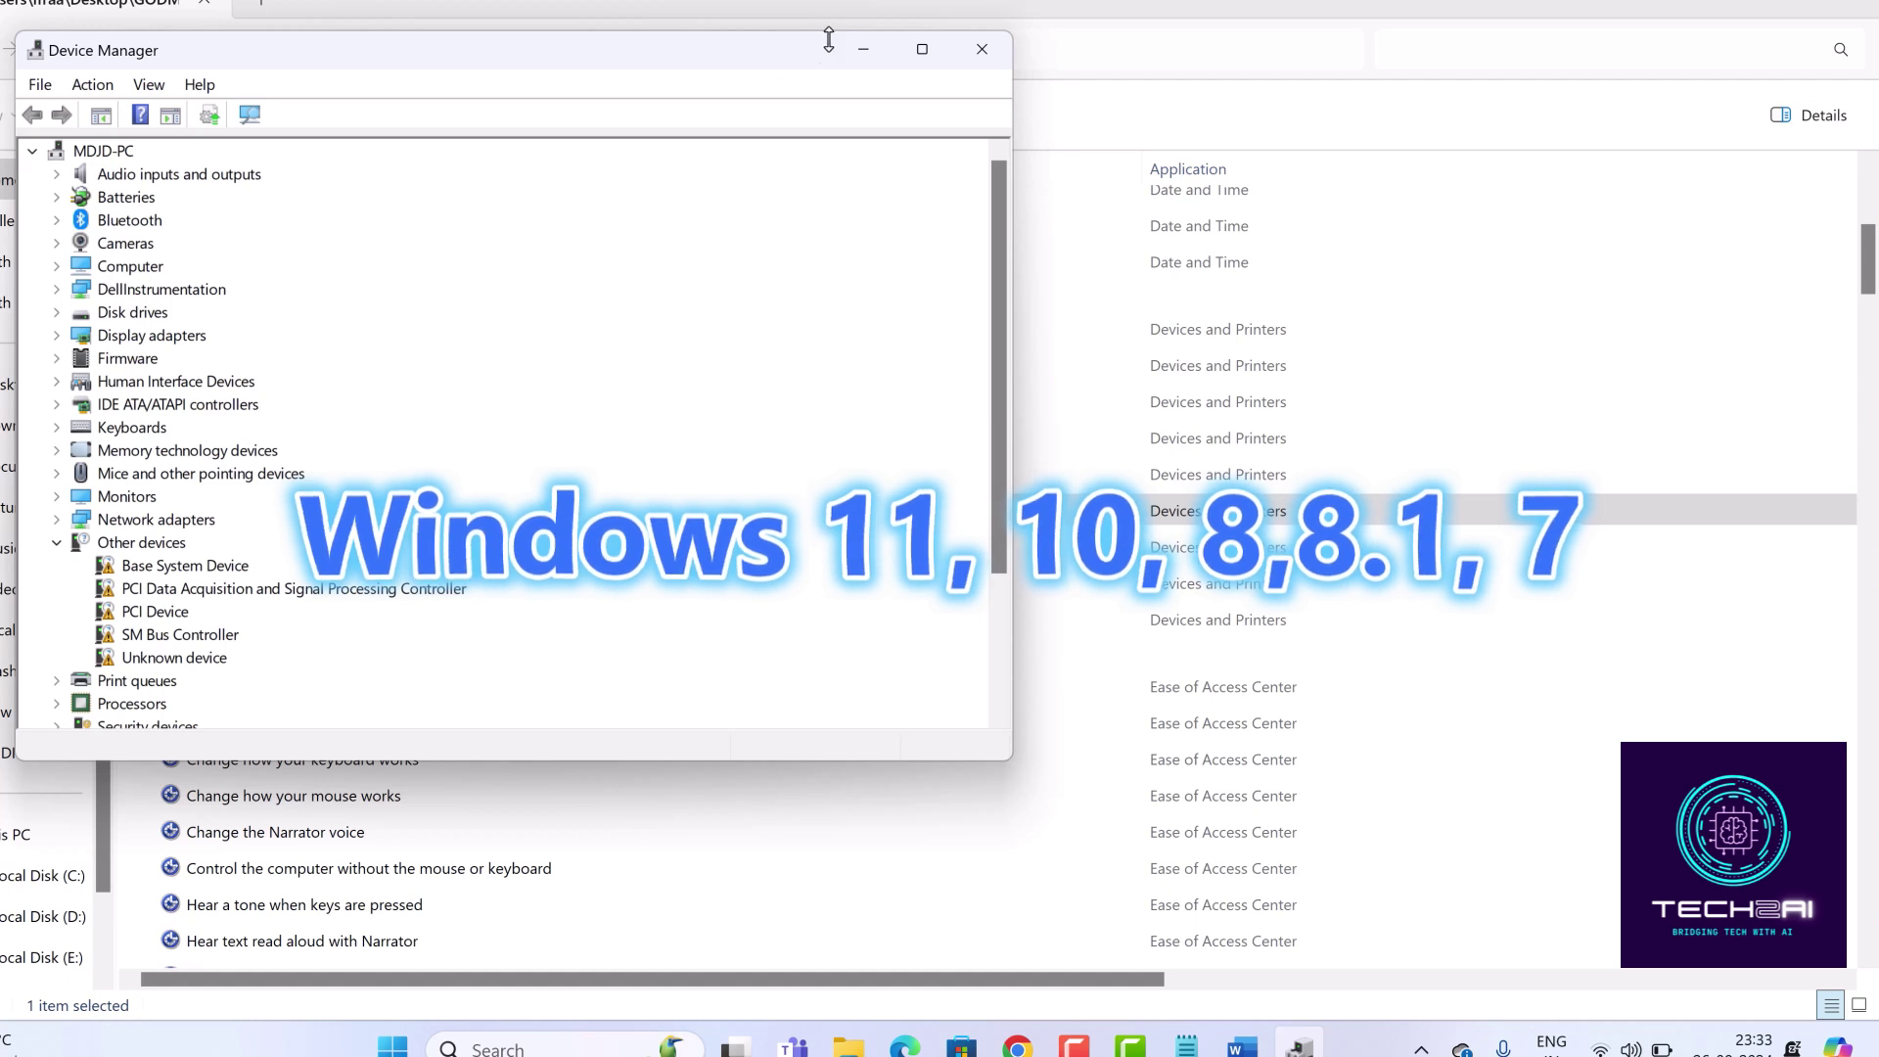
click(979, 50)
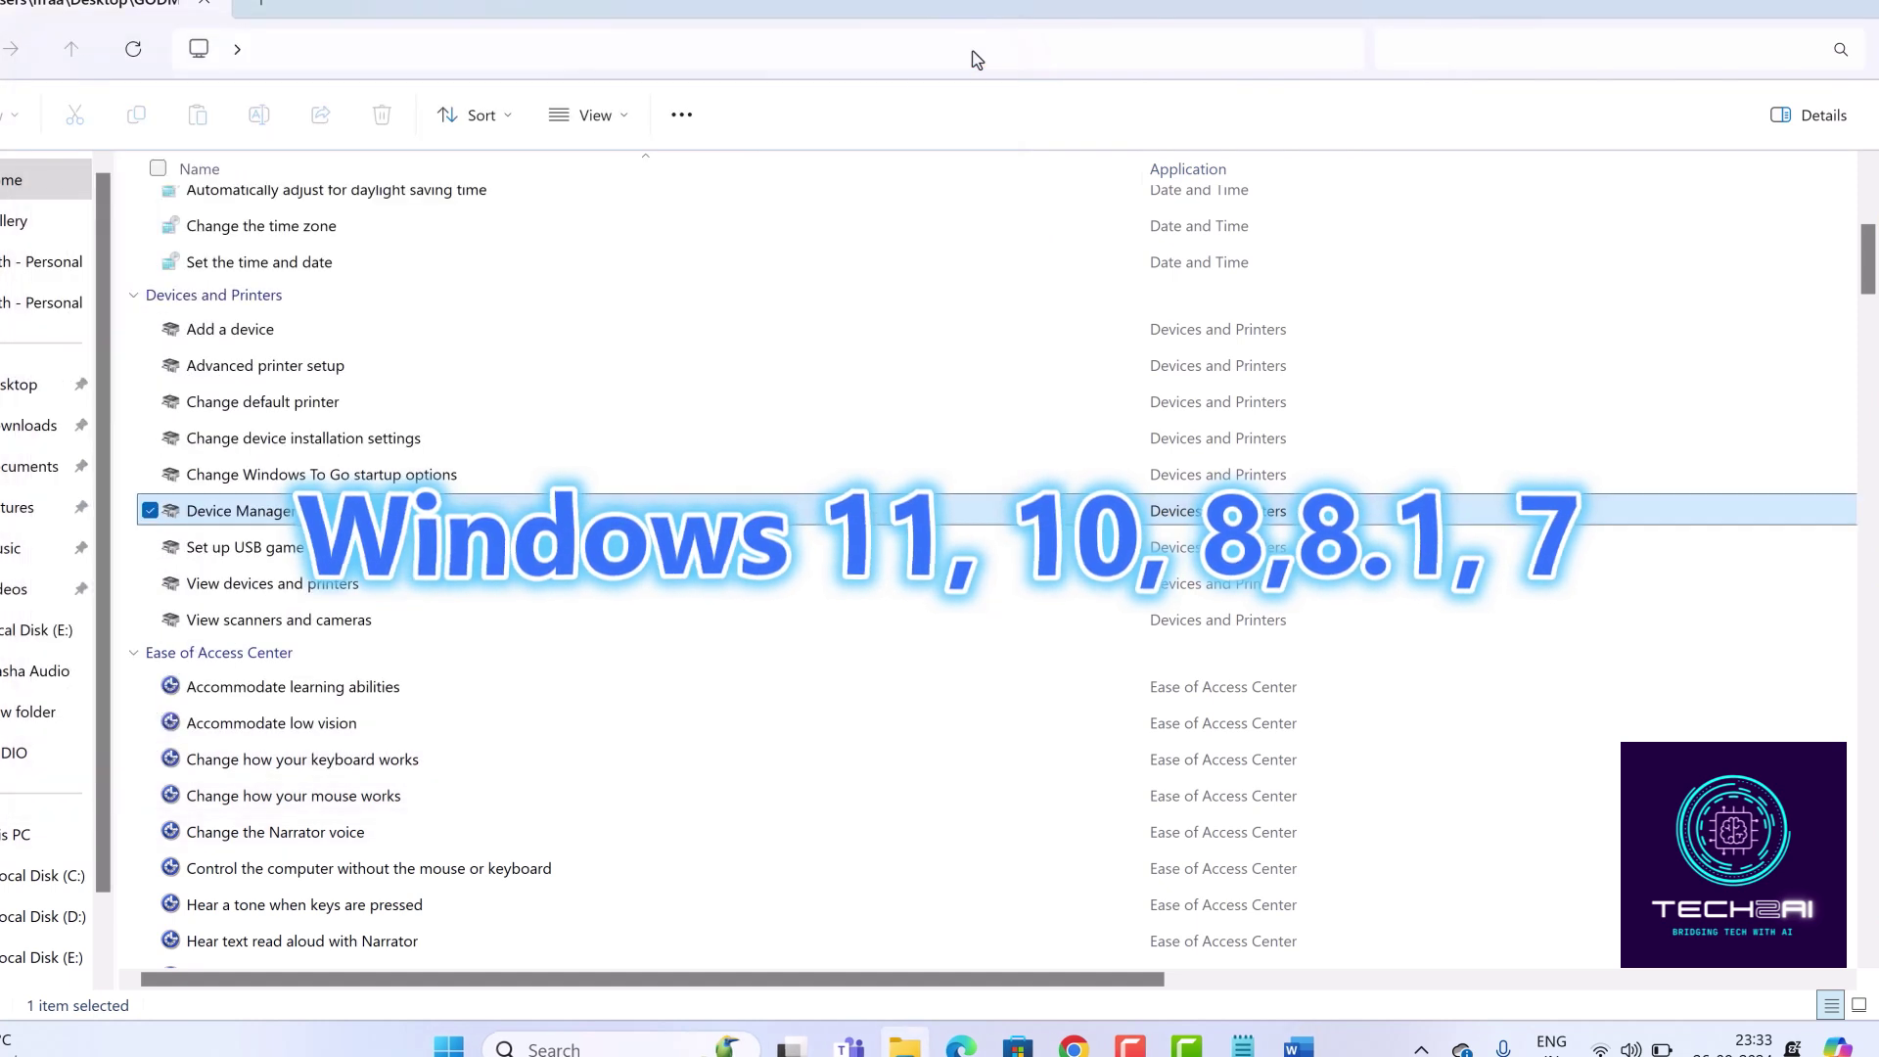
click(338, 370)
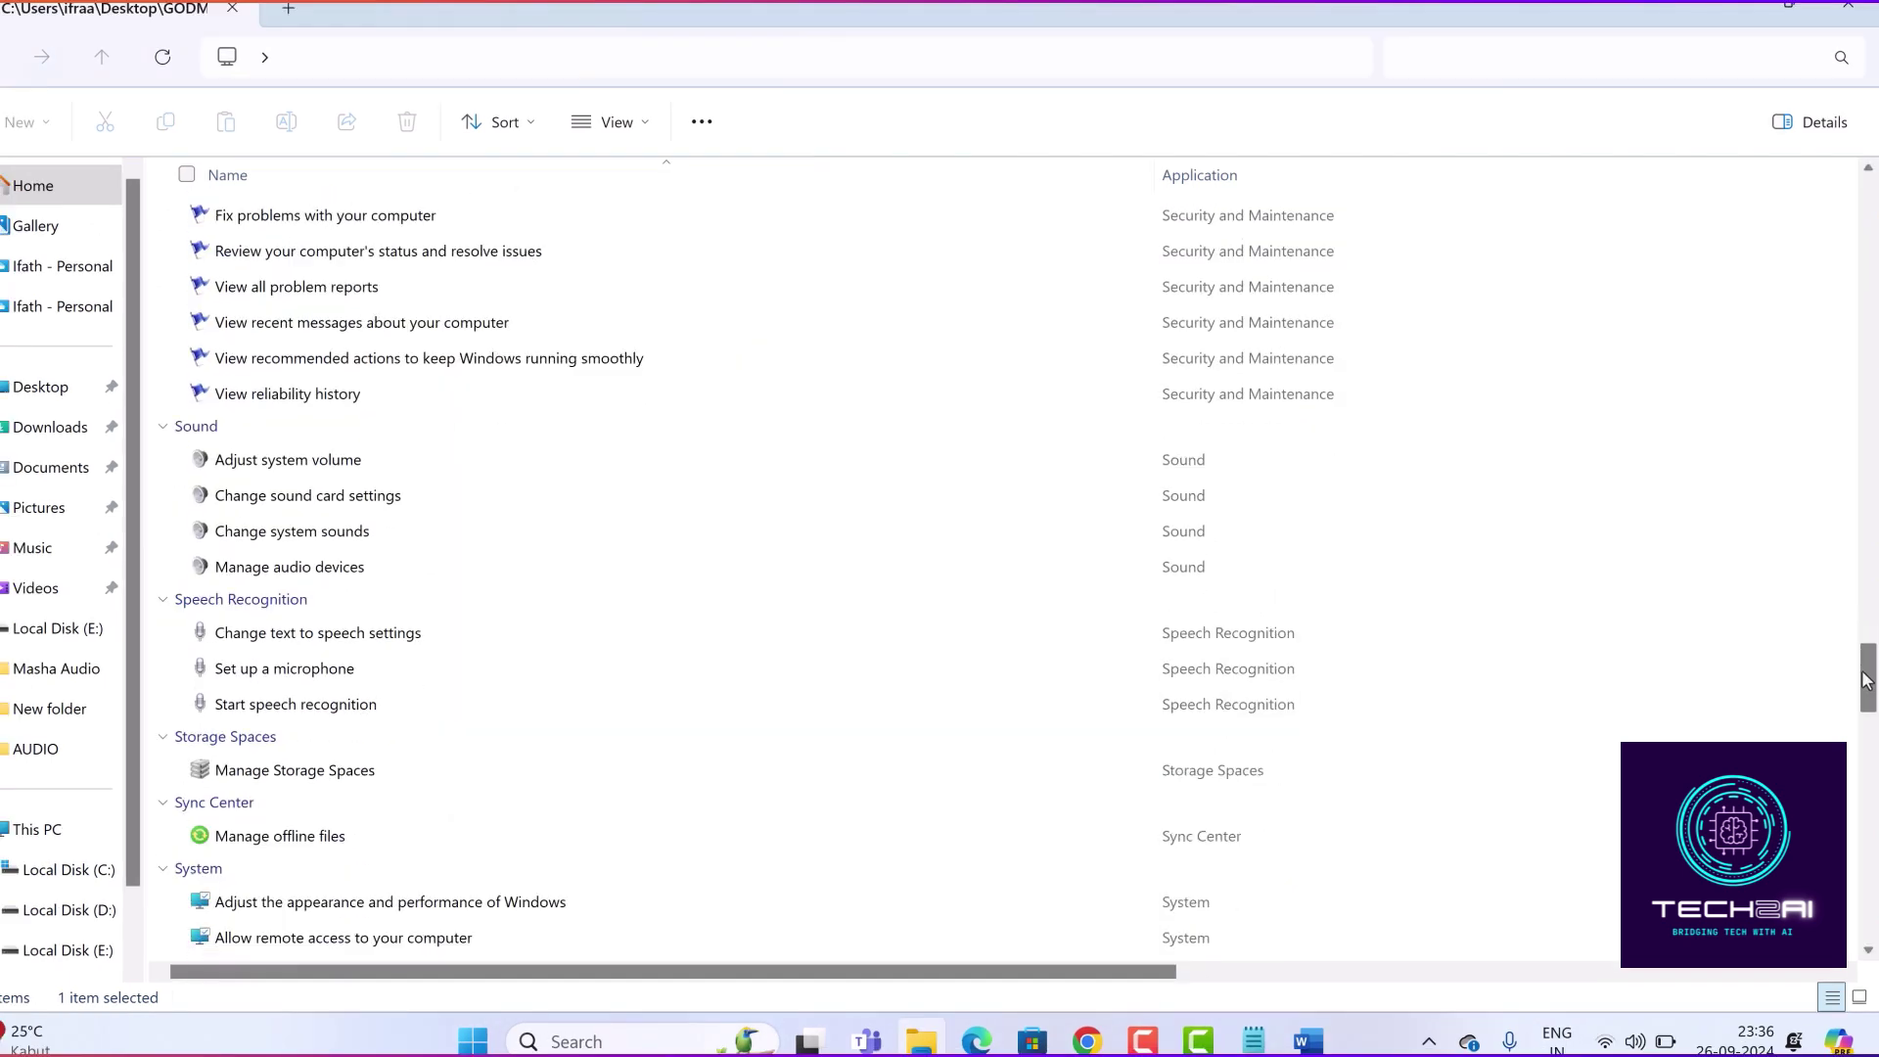
Step: Switch the God Mode settings list to Medium icons
scroll(881, 568, down, 5)
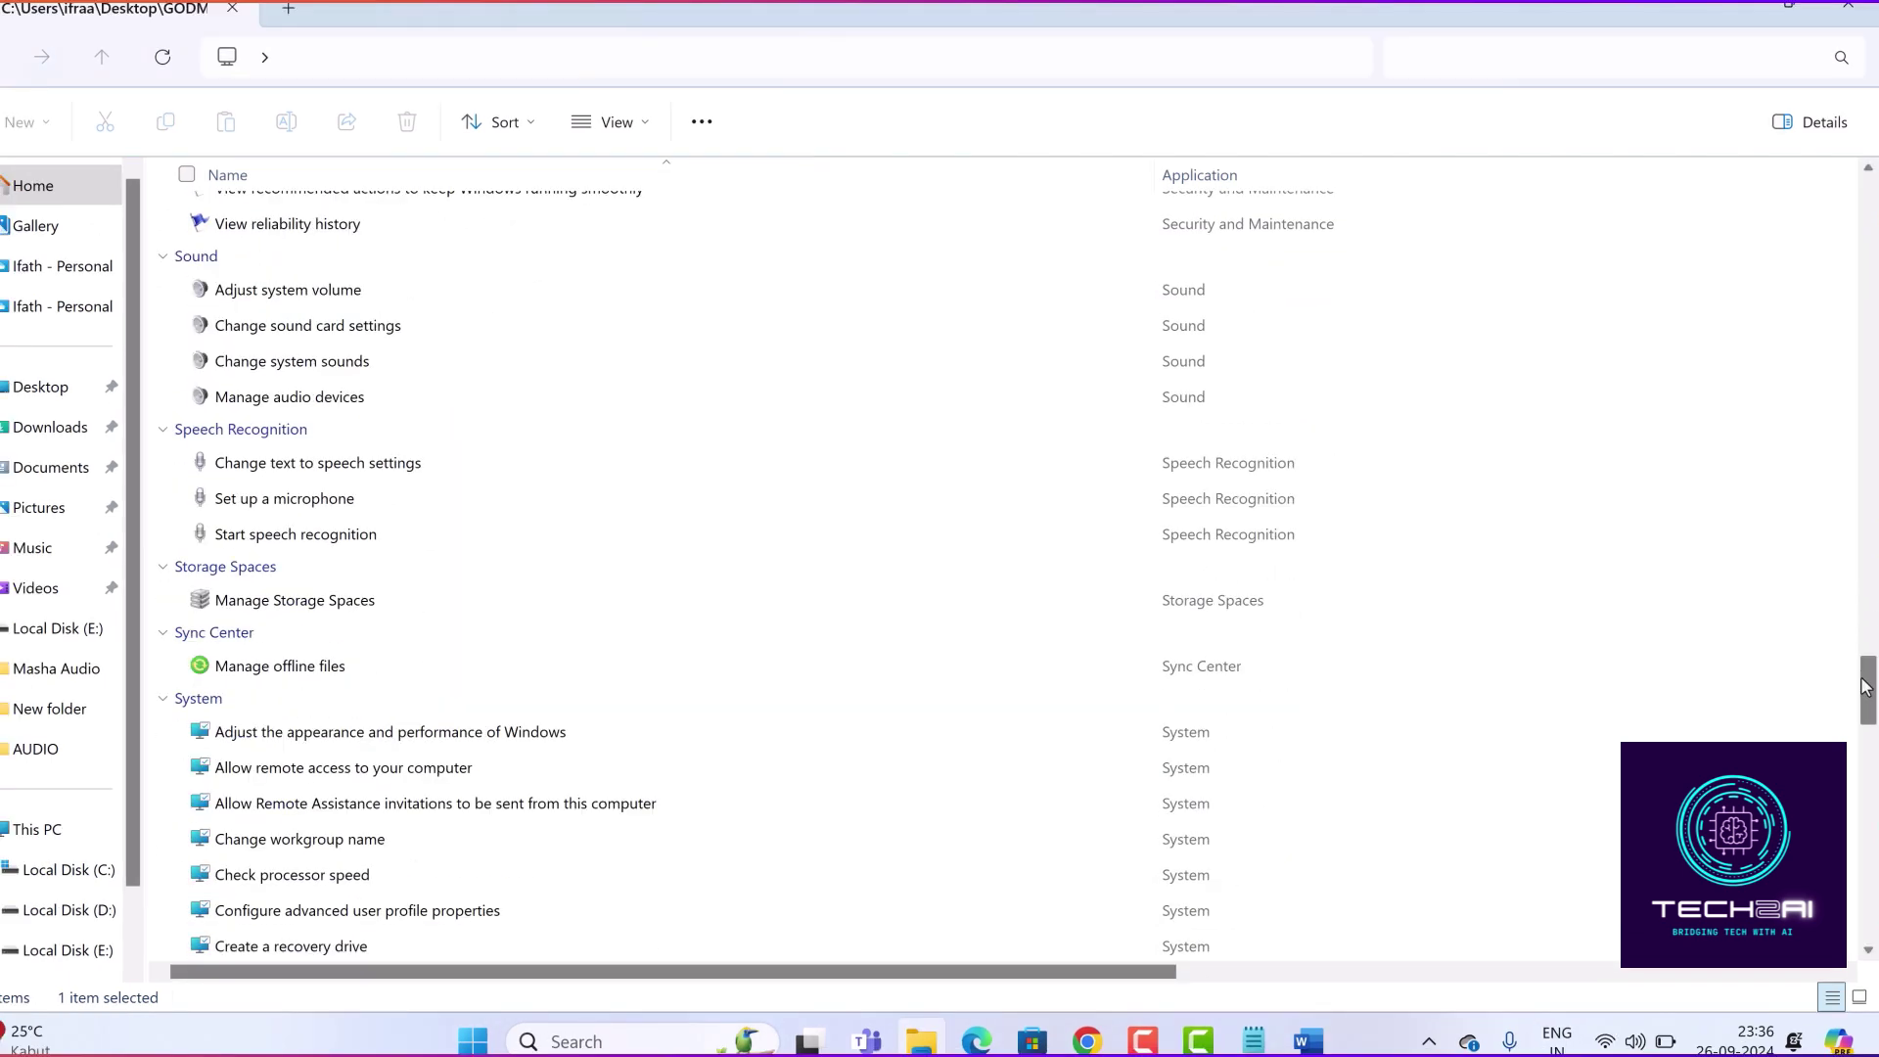
click(646, 125)
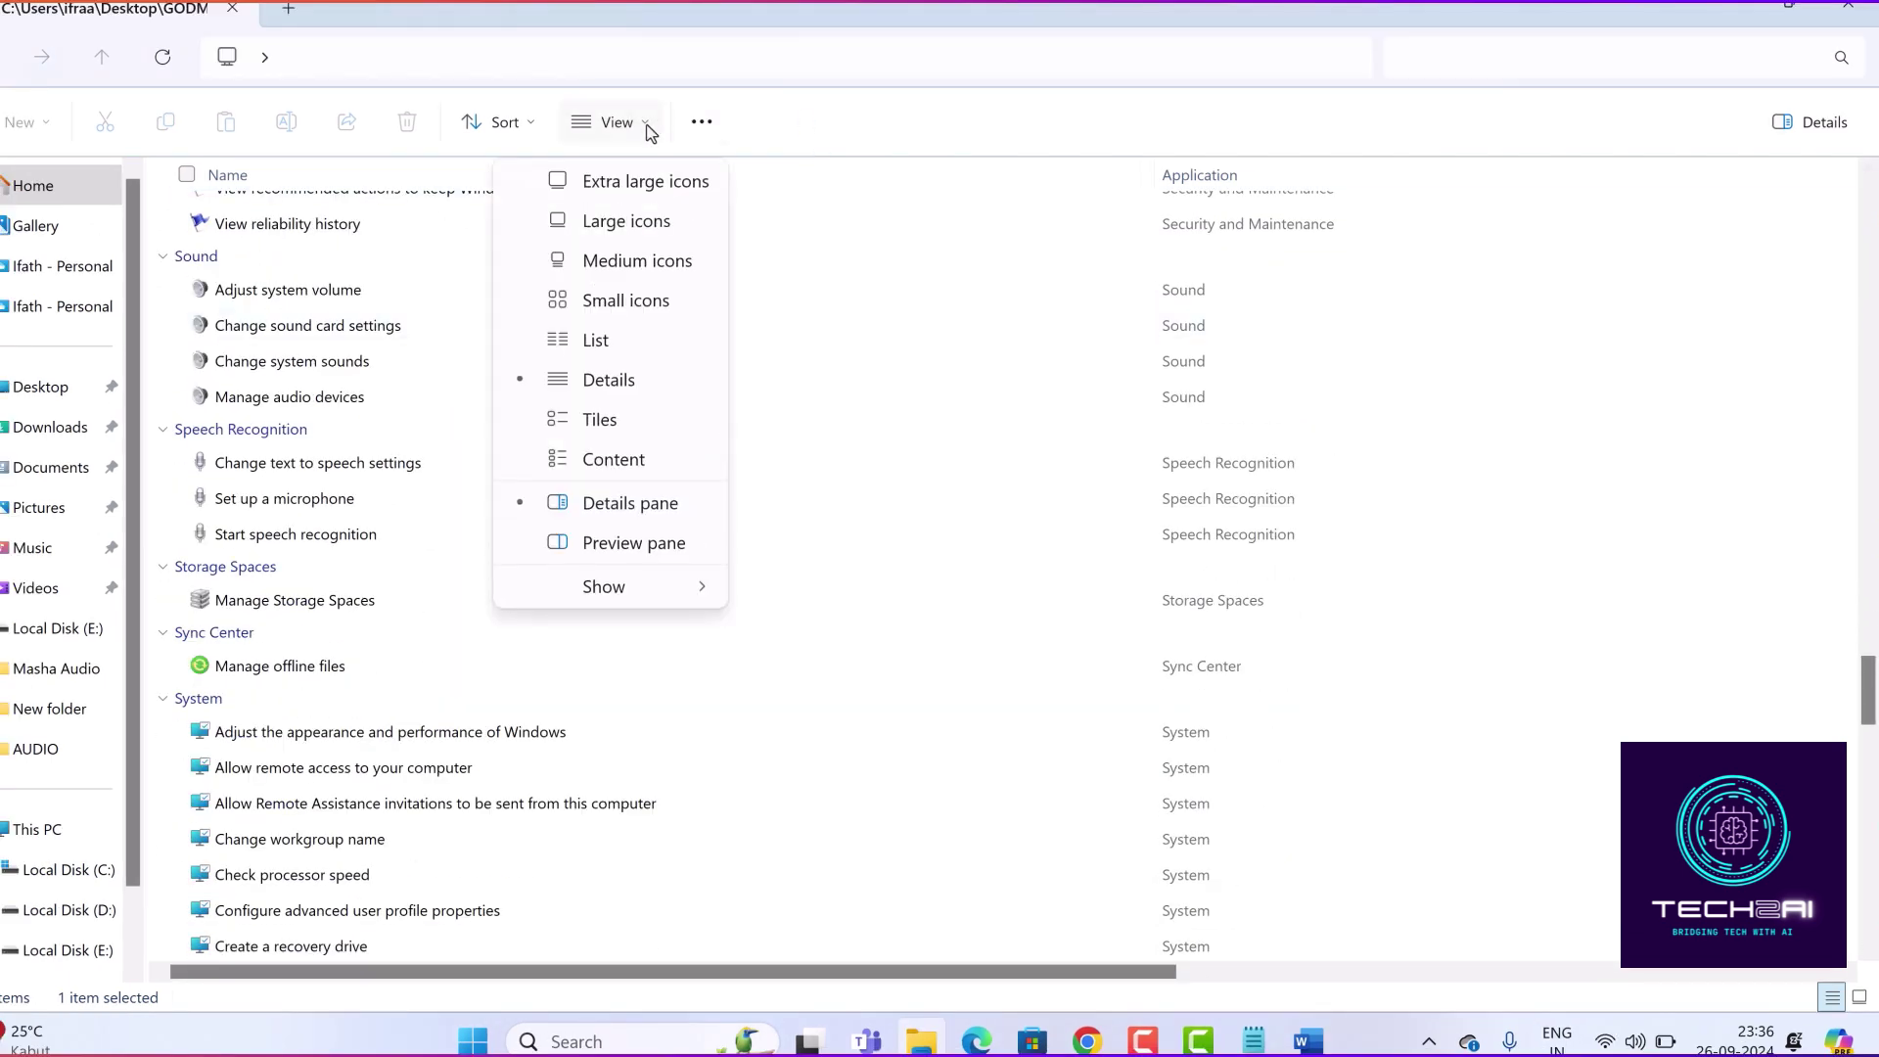
click(661, 267)
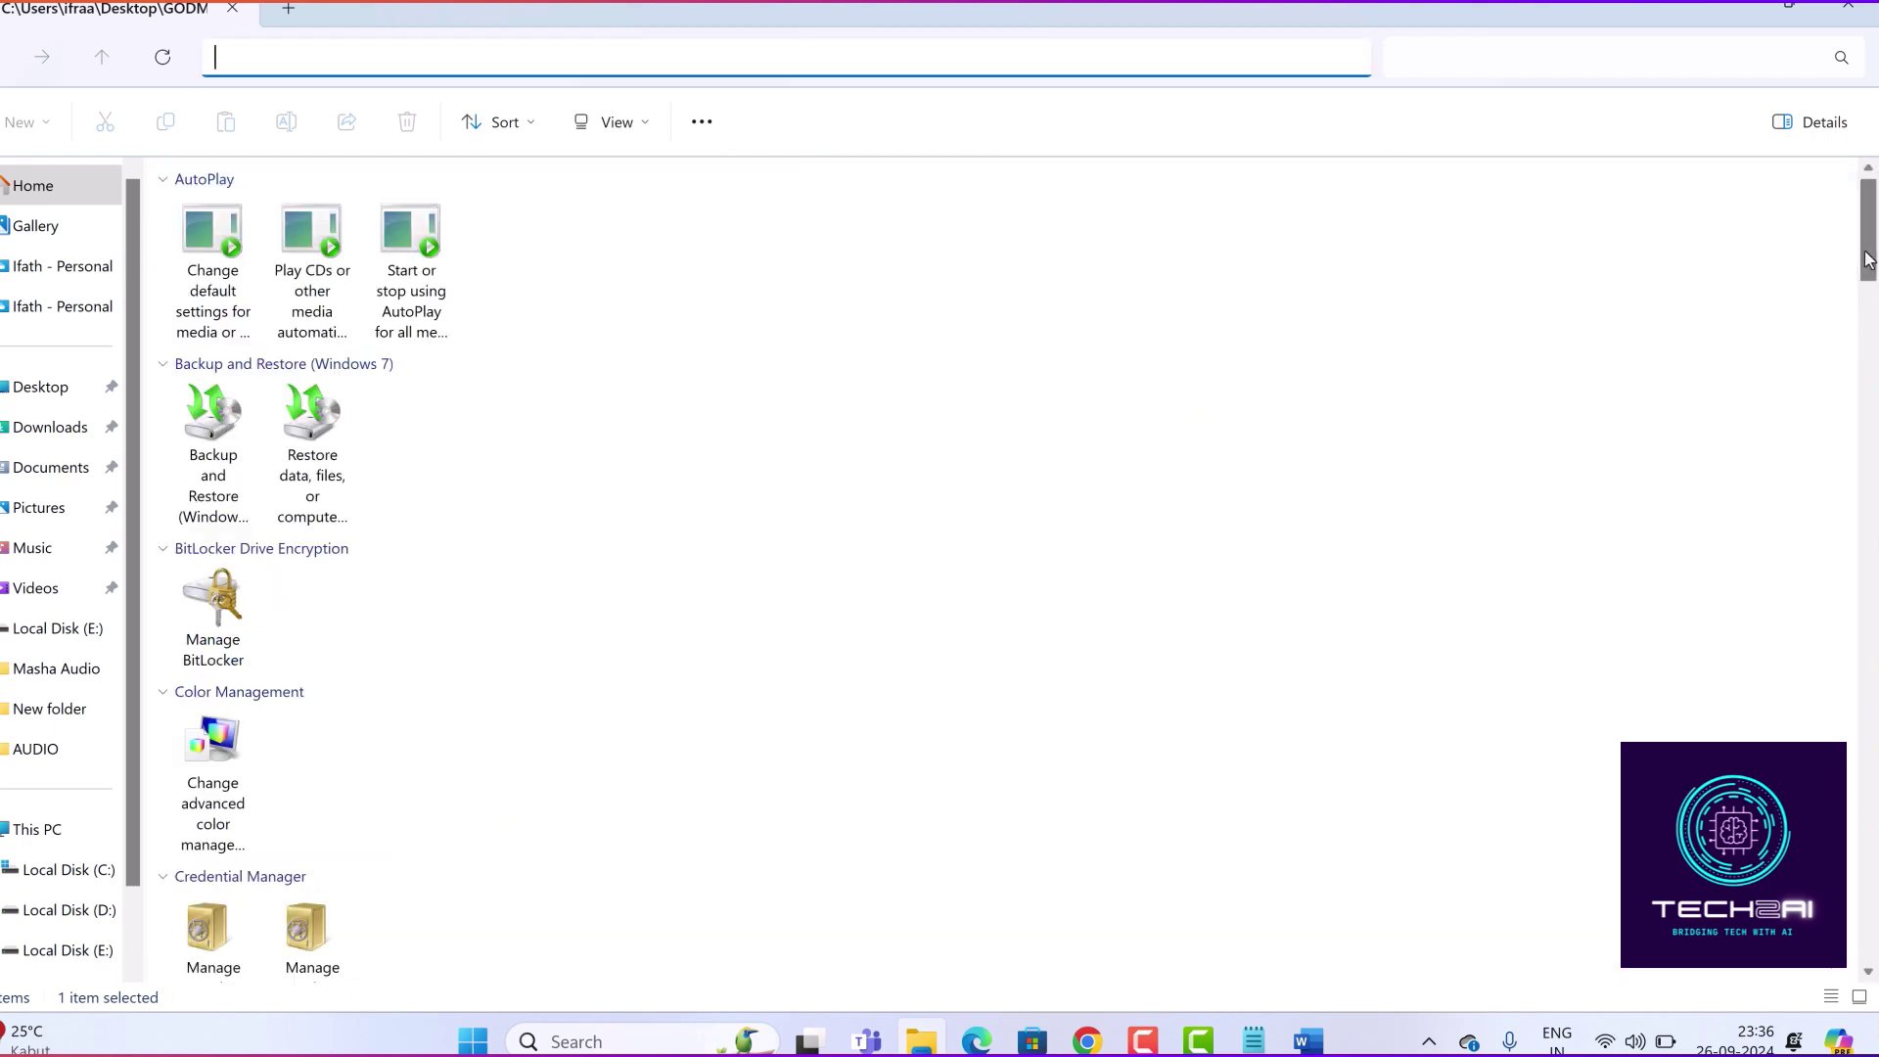
Step: Launch Create a restore point and Task Manager from the settings list
drag(1859, 260, 1869, 472)
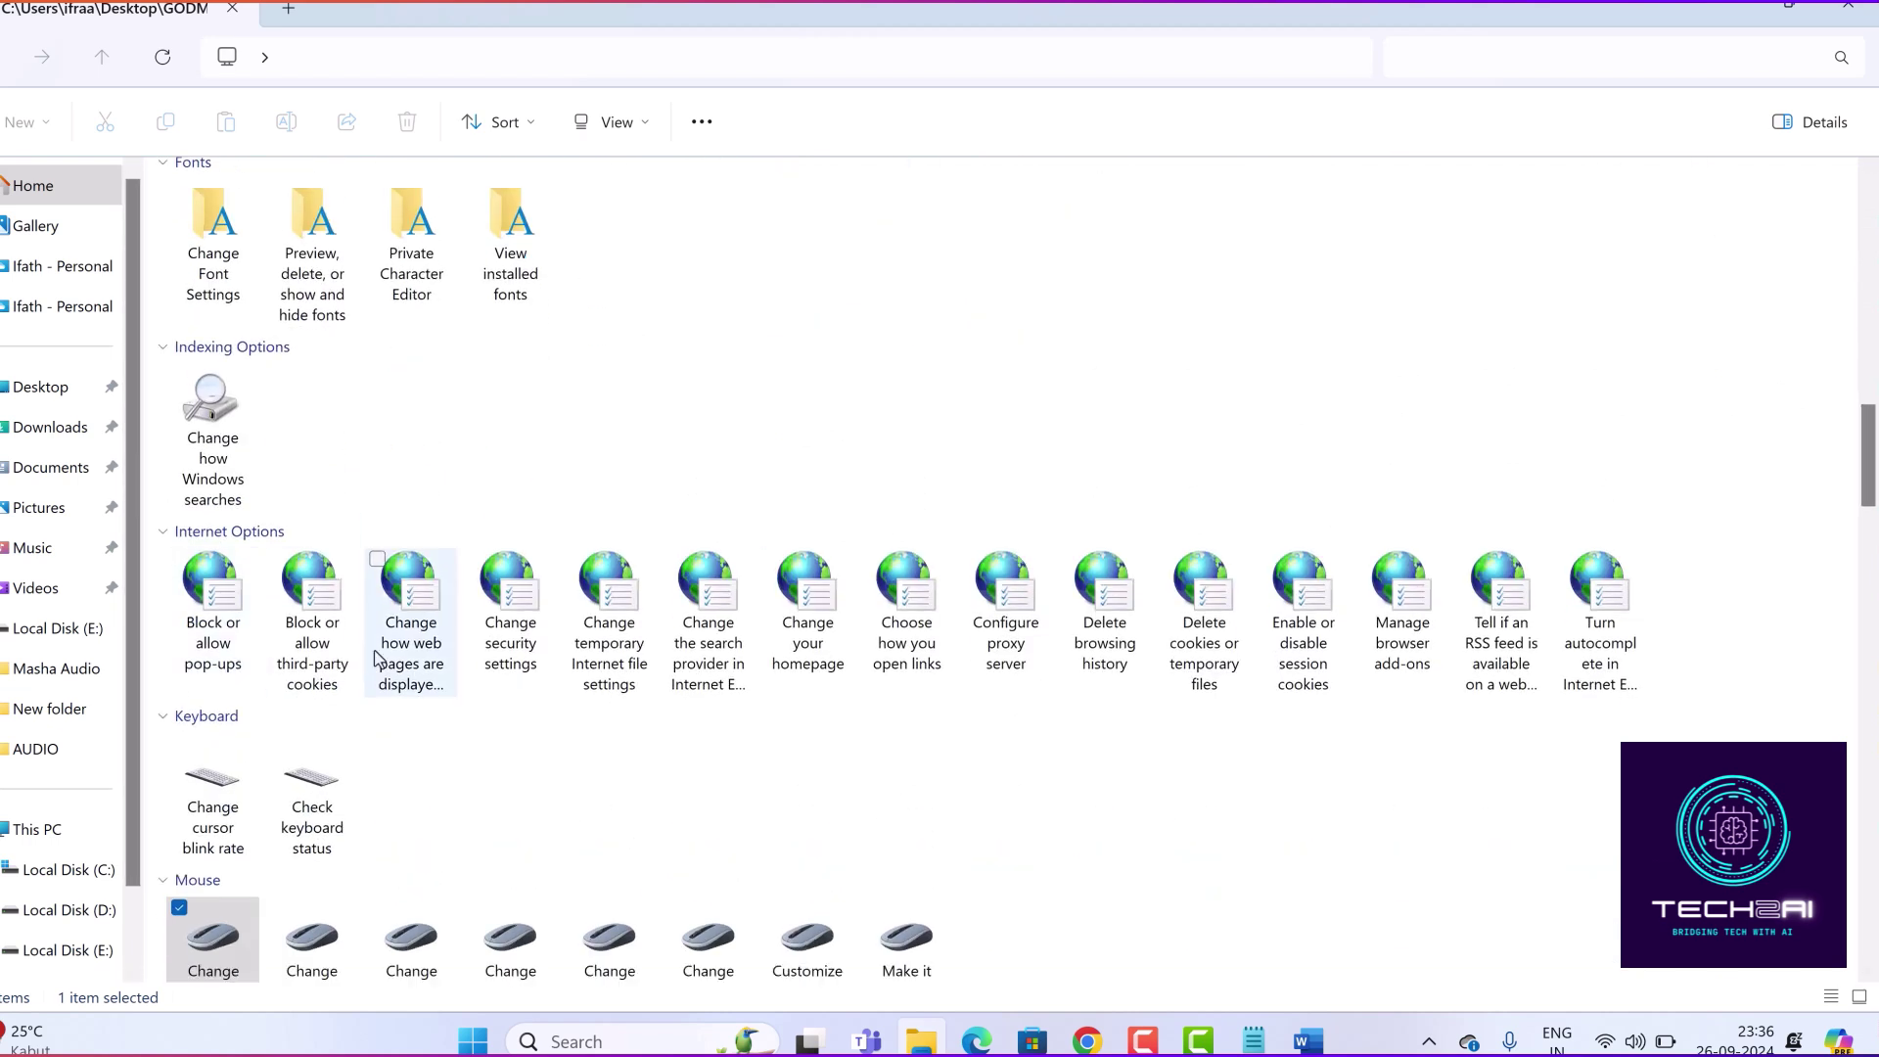
scroll(225, 529, down, 12)
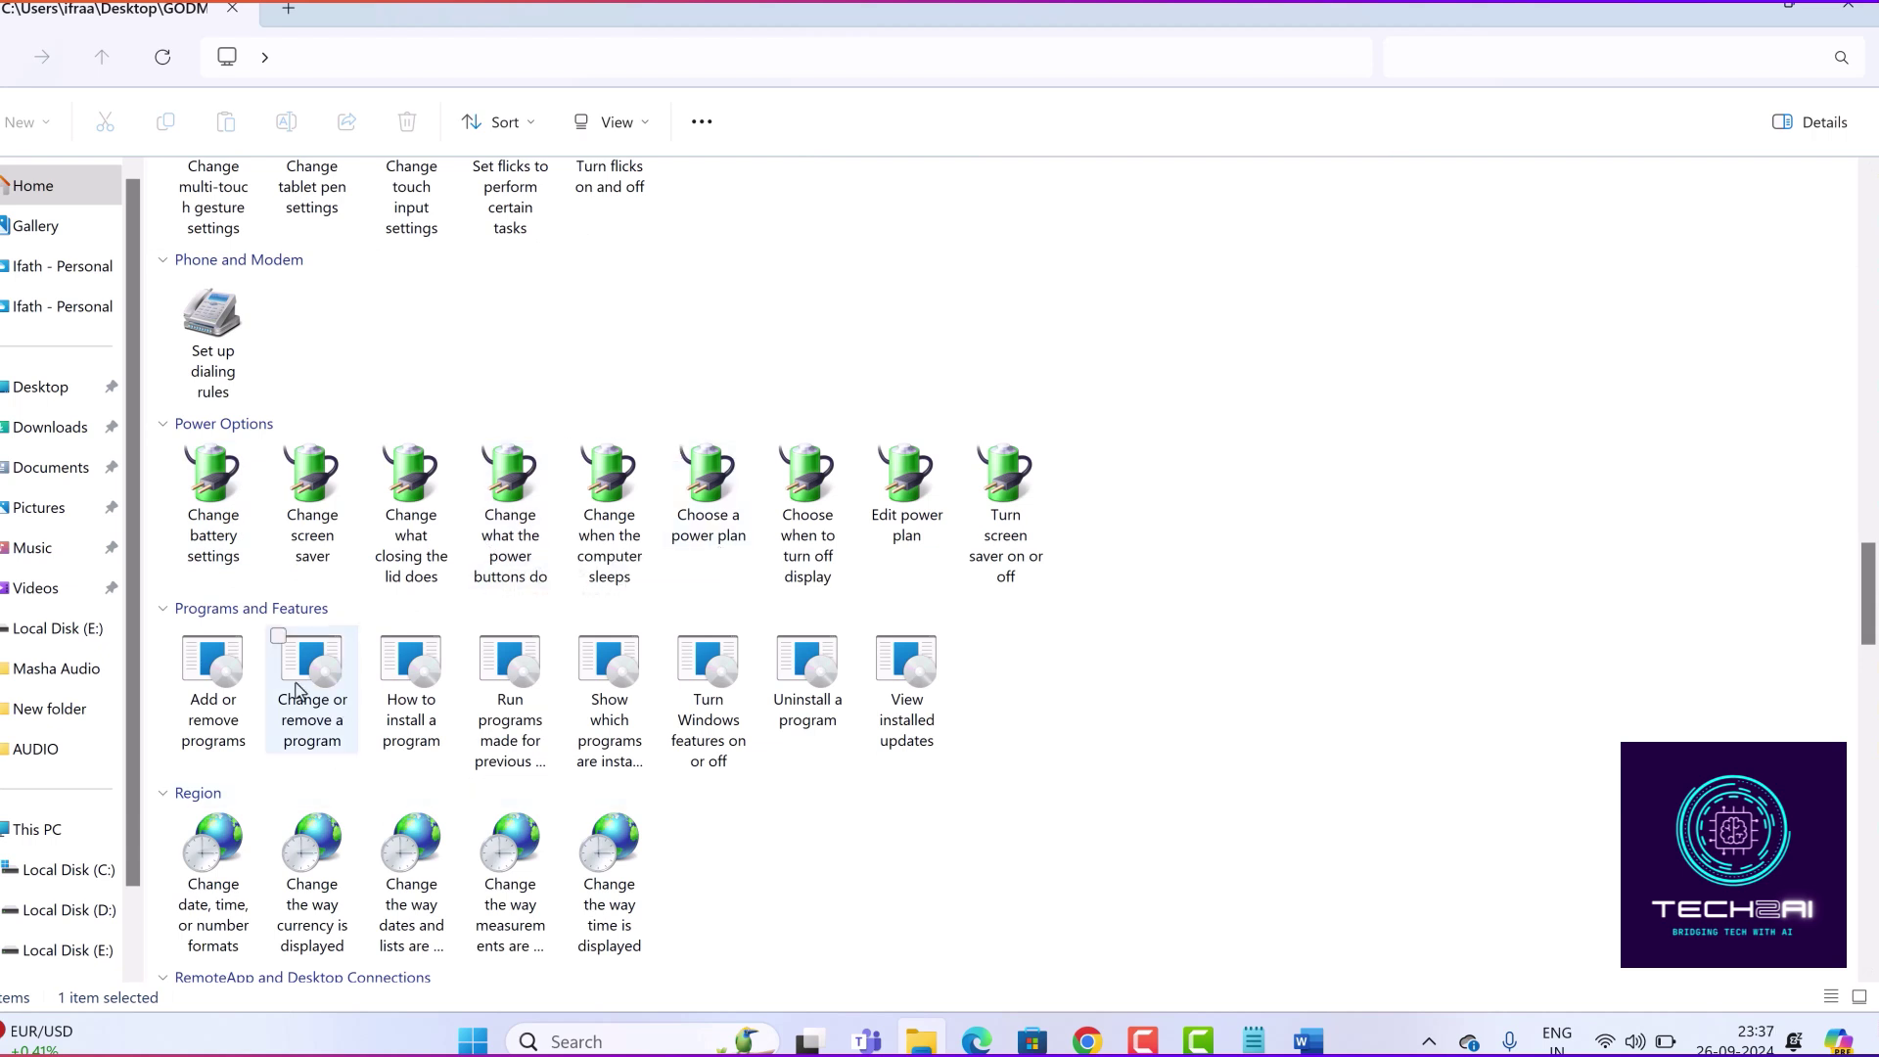
drag(1865, 596, 1853, 761)
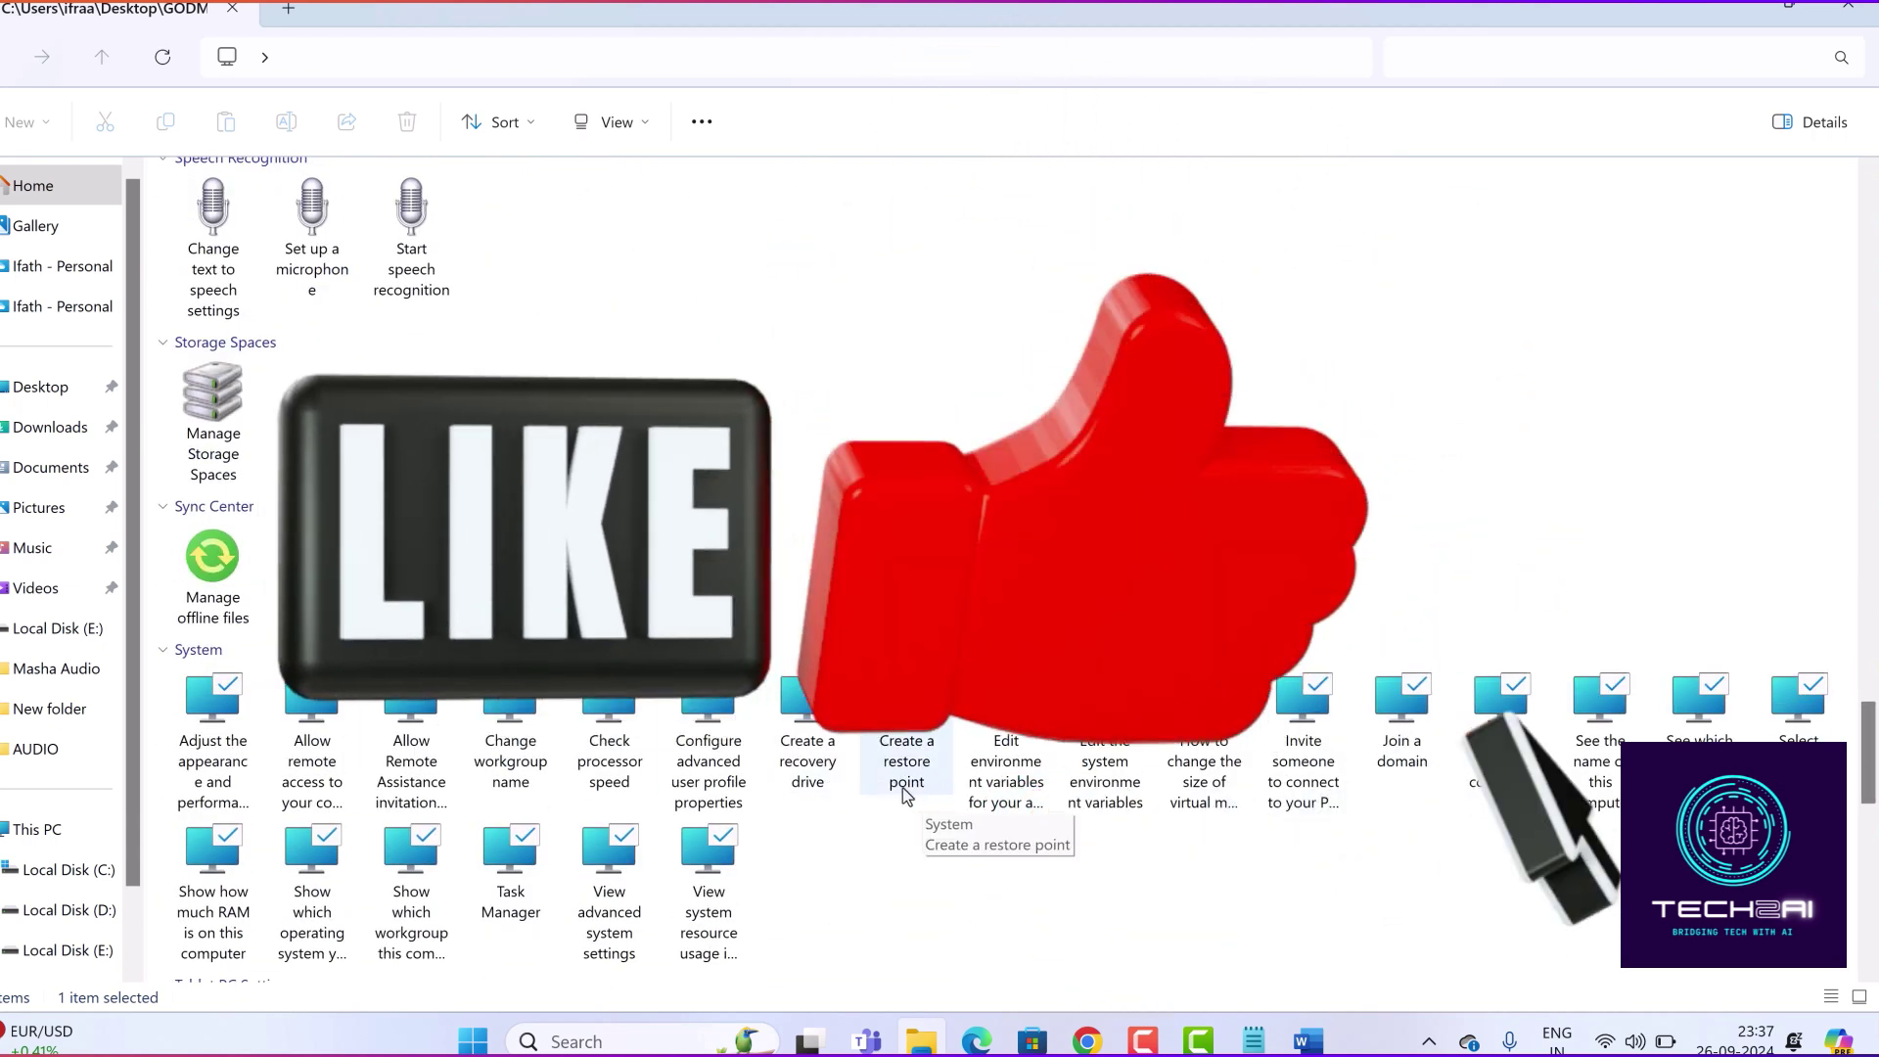
double_click(909, 783)
key(Escape)
double_click(511, 866)
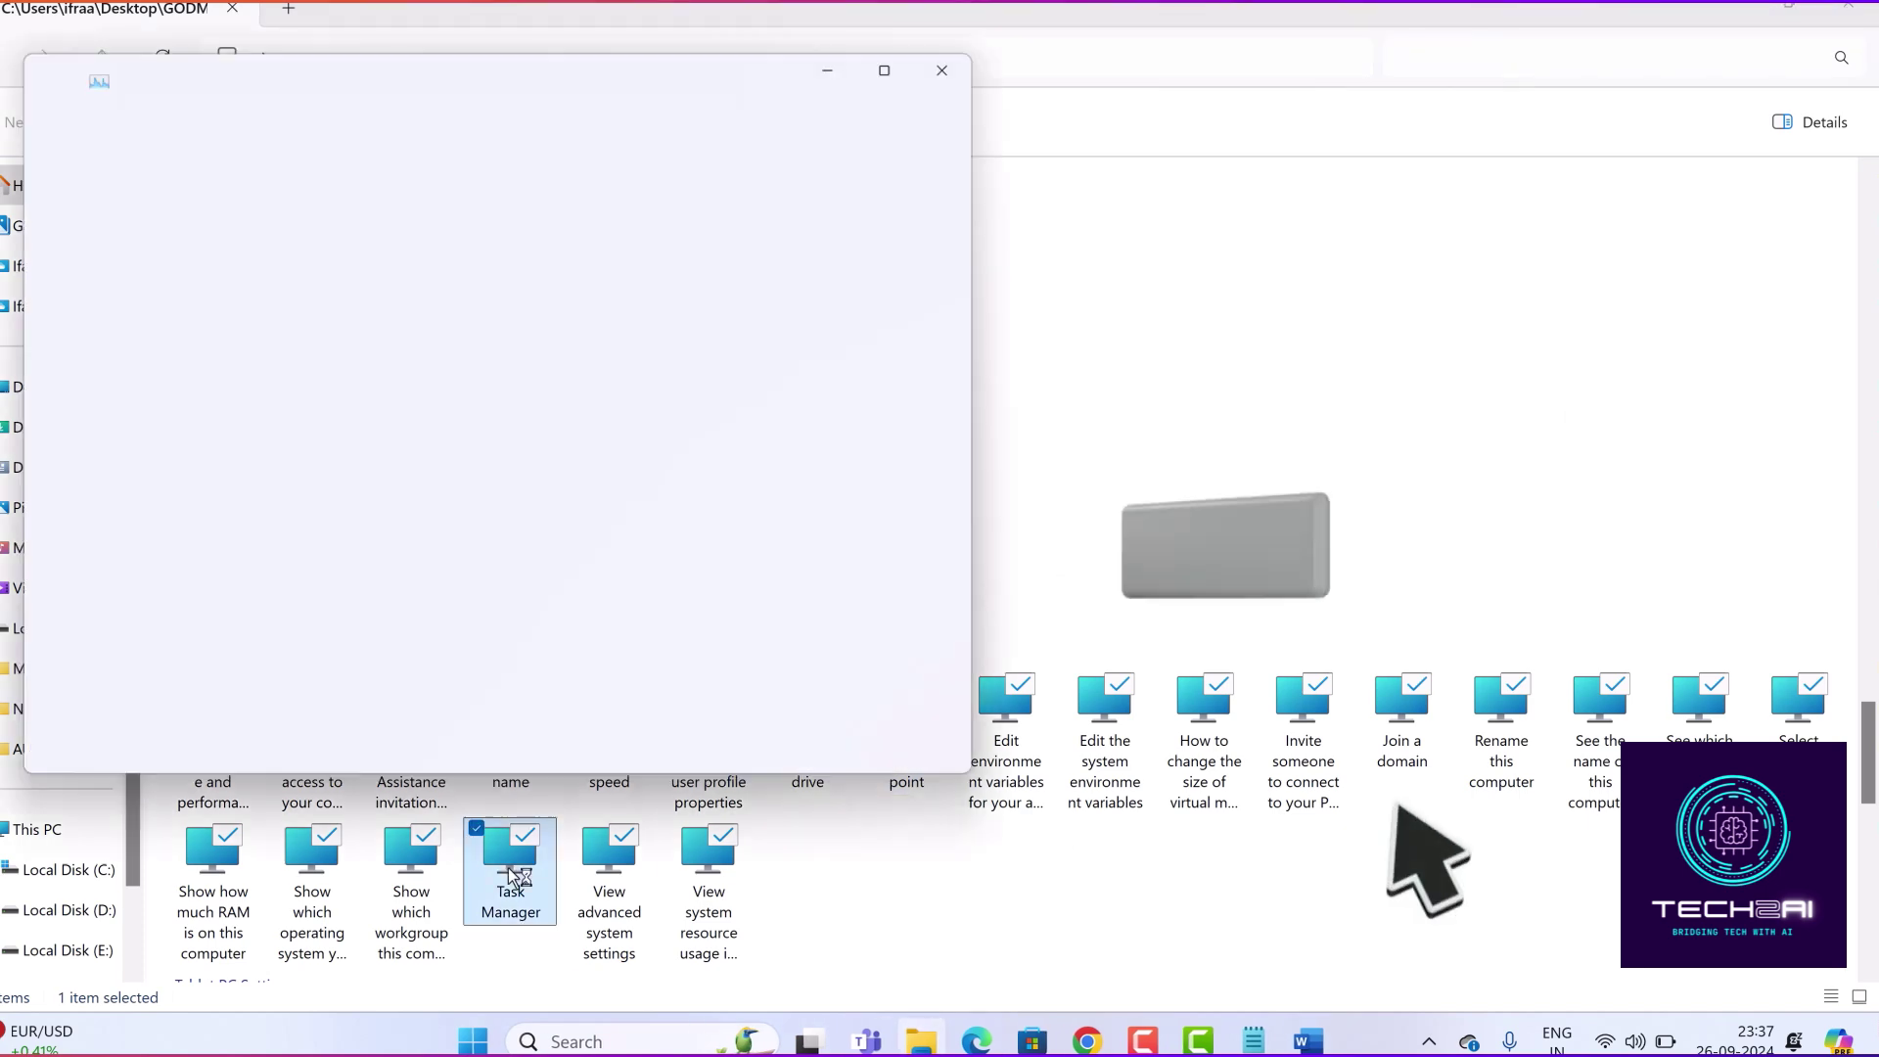
click(1001, 27)
Step: Scroll the settings list, then leave File Explorer for the desktop with Win+D
scroll(394, 839, down, 10)
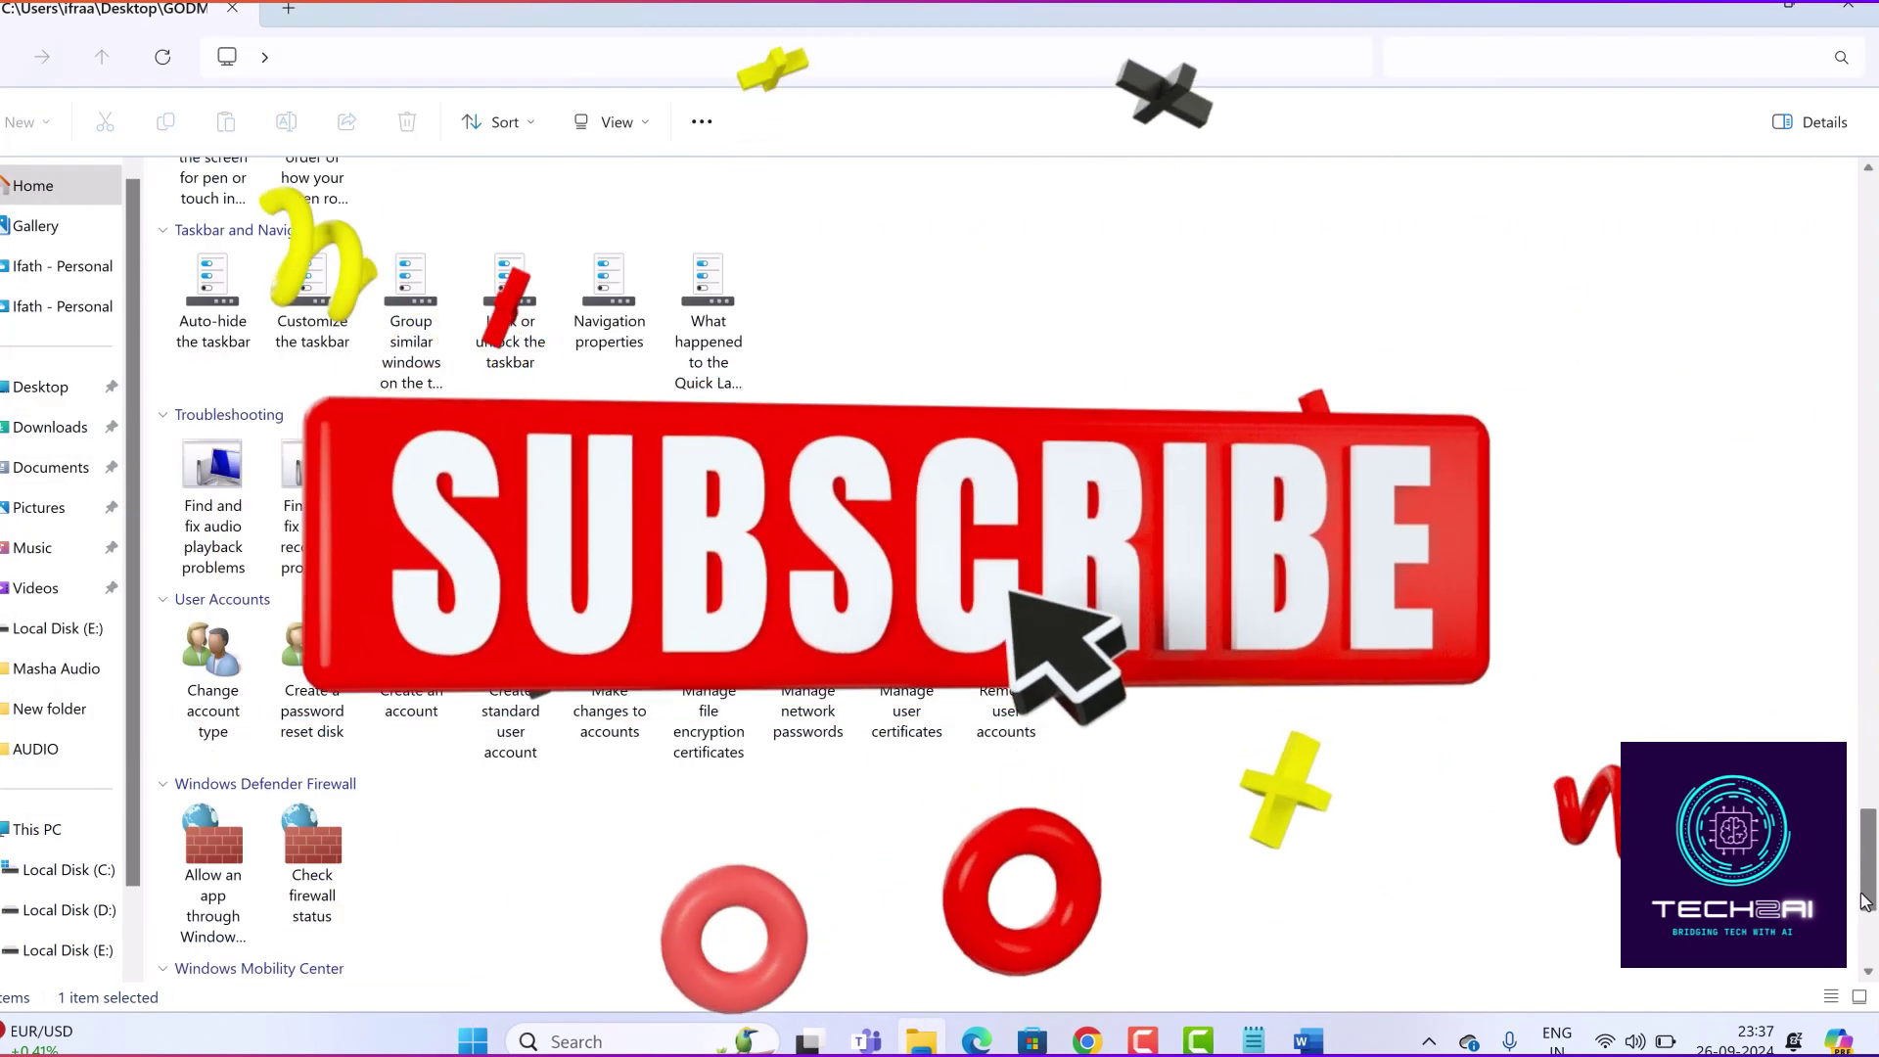
drag(1869, 920, 1869, 228)
key(super+d)
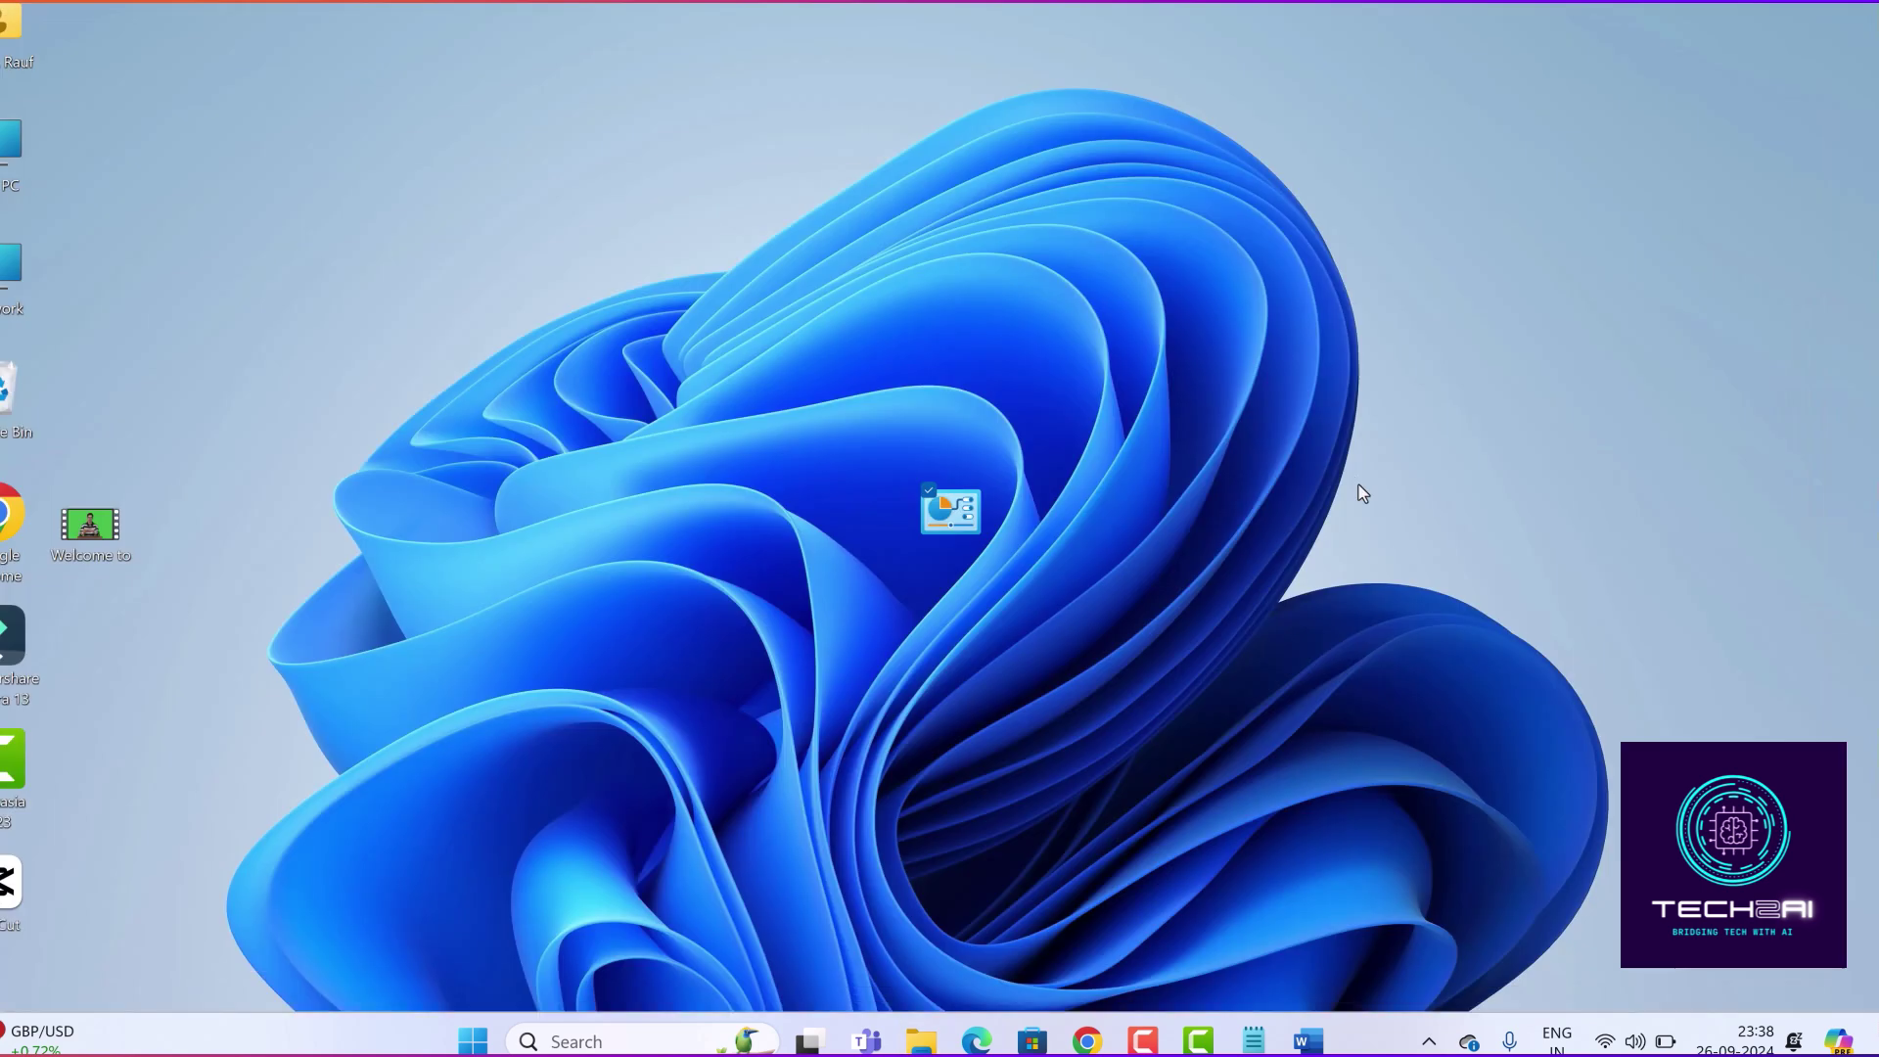